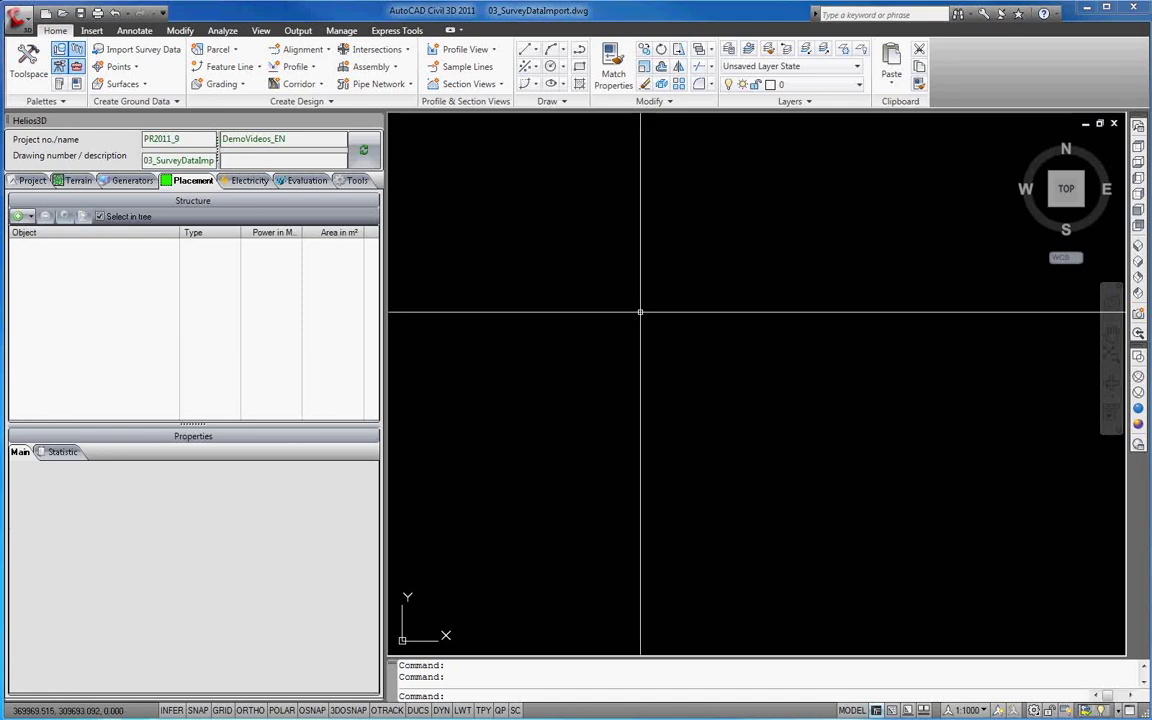
- Open the Toolspace palette to show the 03_SurveyDataImport drawing's Prospector tree
click(24, 66)
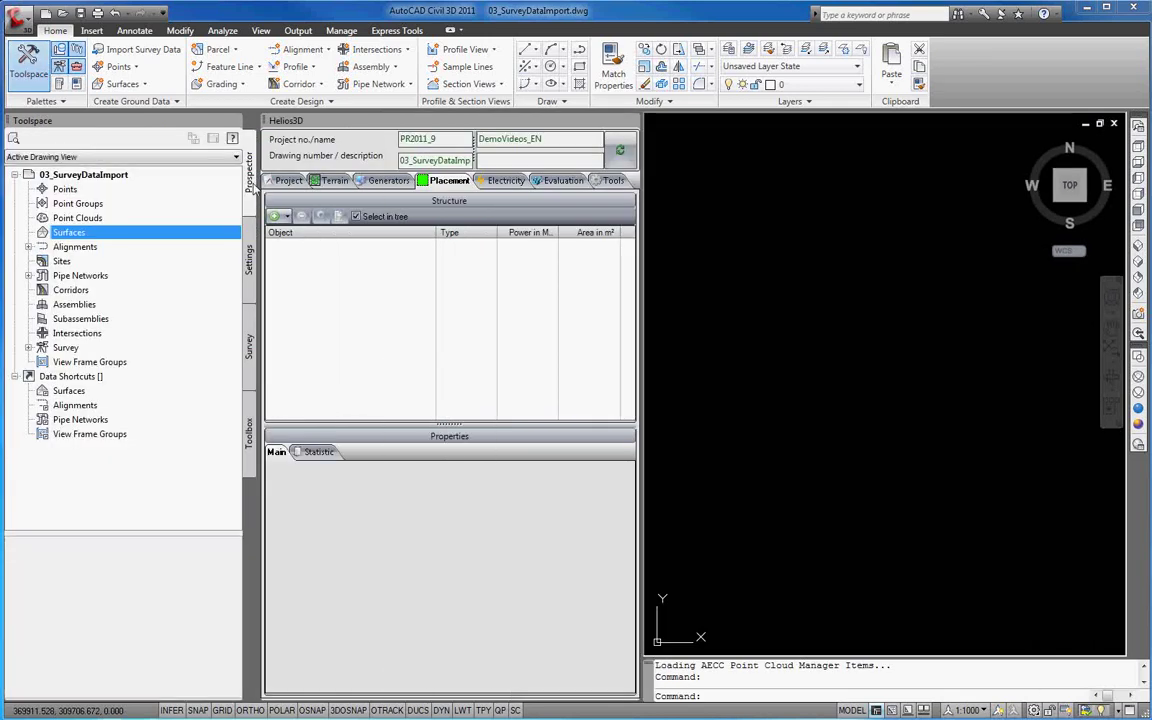
- Start a new TIN surface from Prospector's Surfaces and enter DemoSurface as its name
right_click(84, 236)
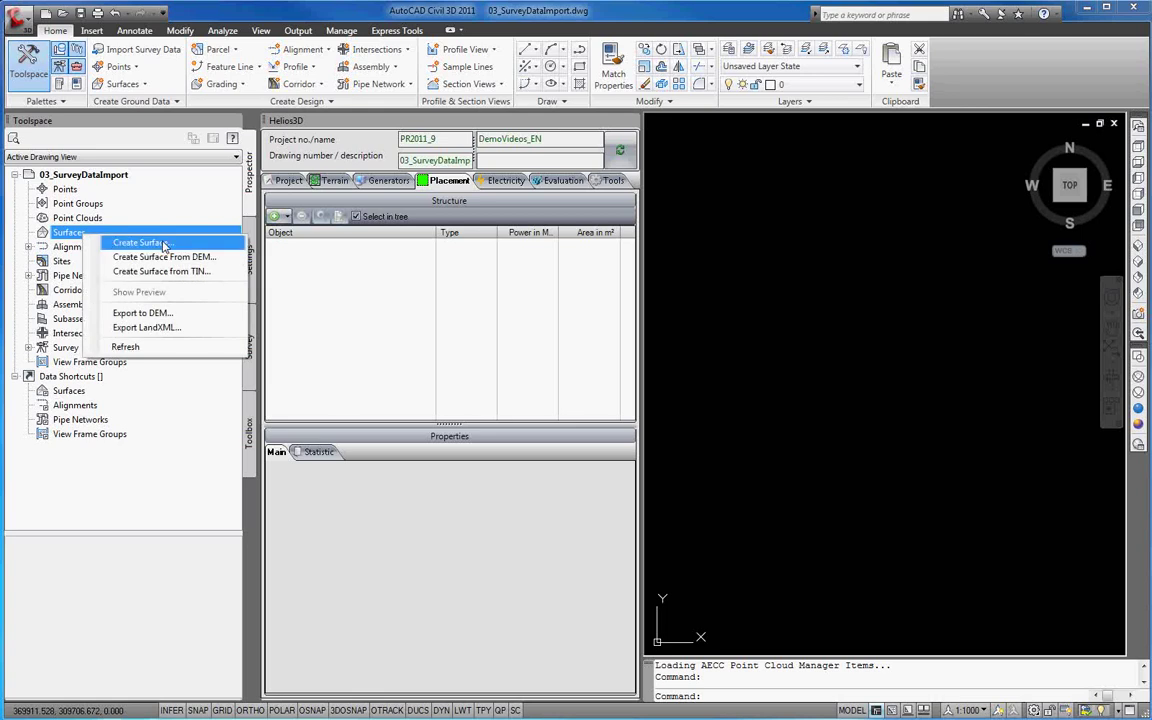
click(163, 243)
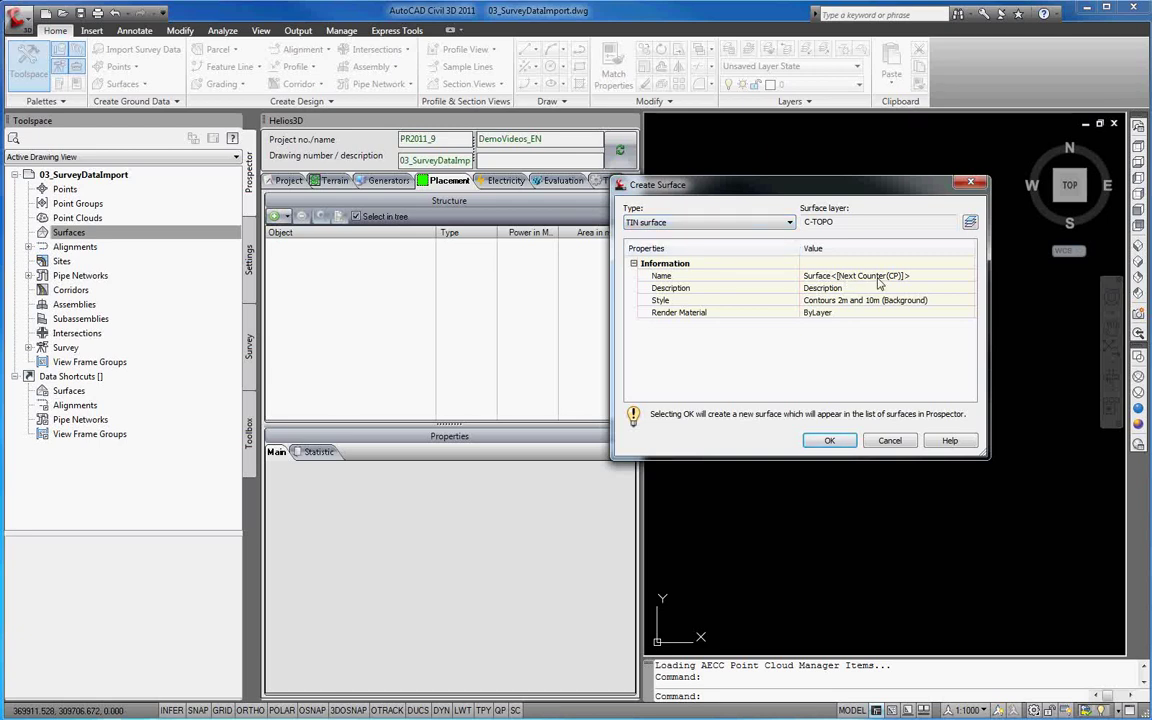
click(908, 276)
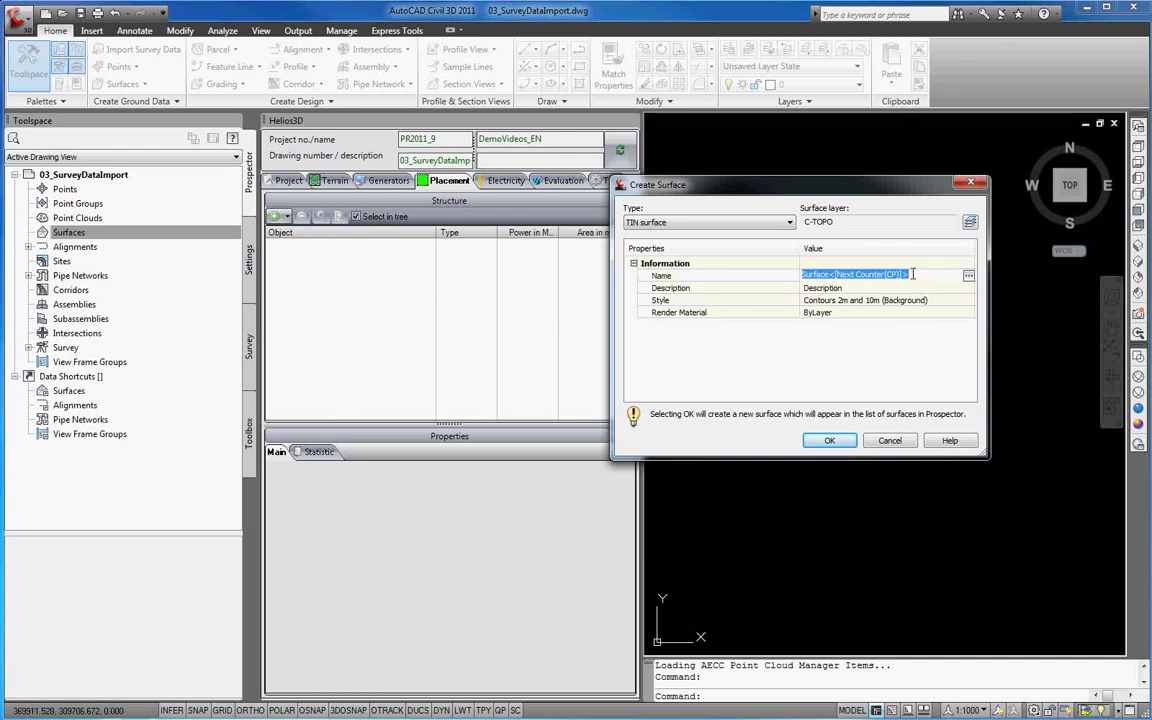
text(Demo)
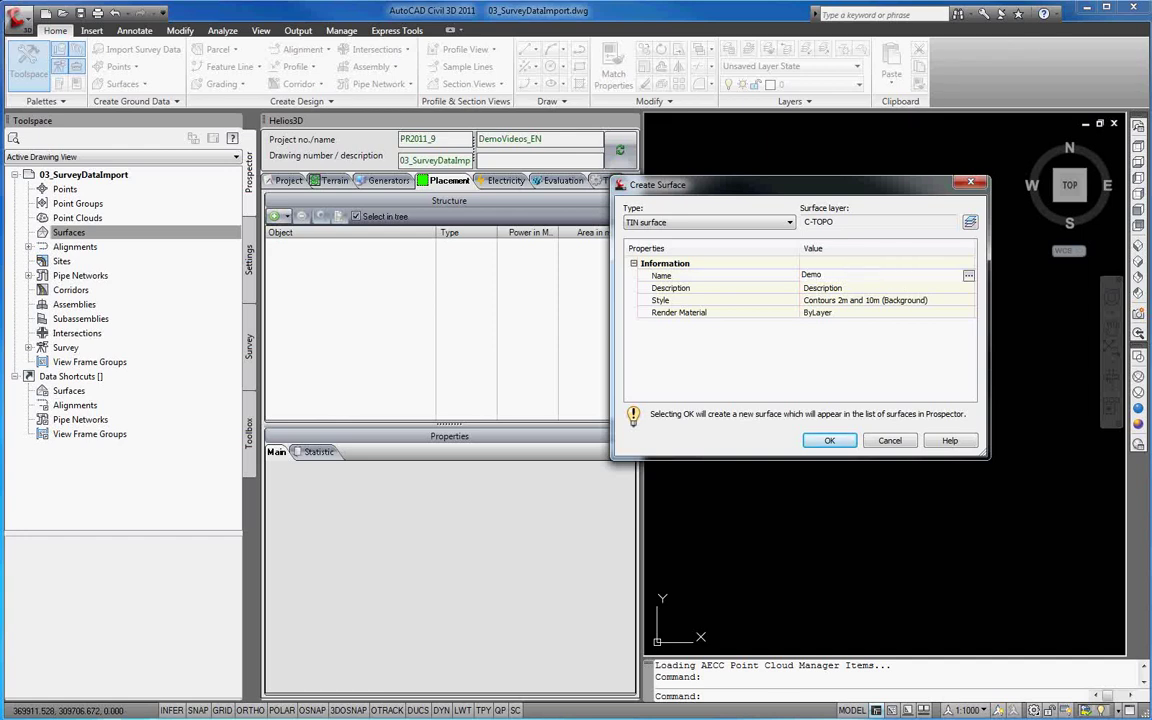
text(Surface)
- Confirm DemoSurface's creation, then expand its Definition and select Point Files
click(829, 440)
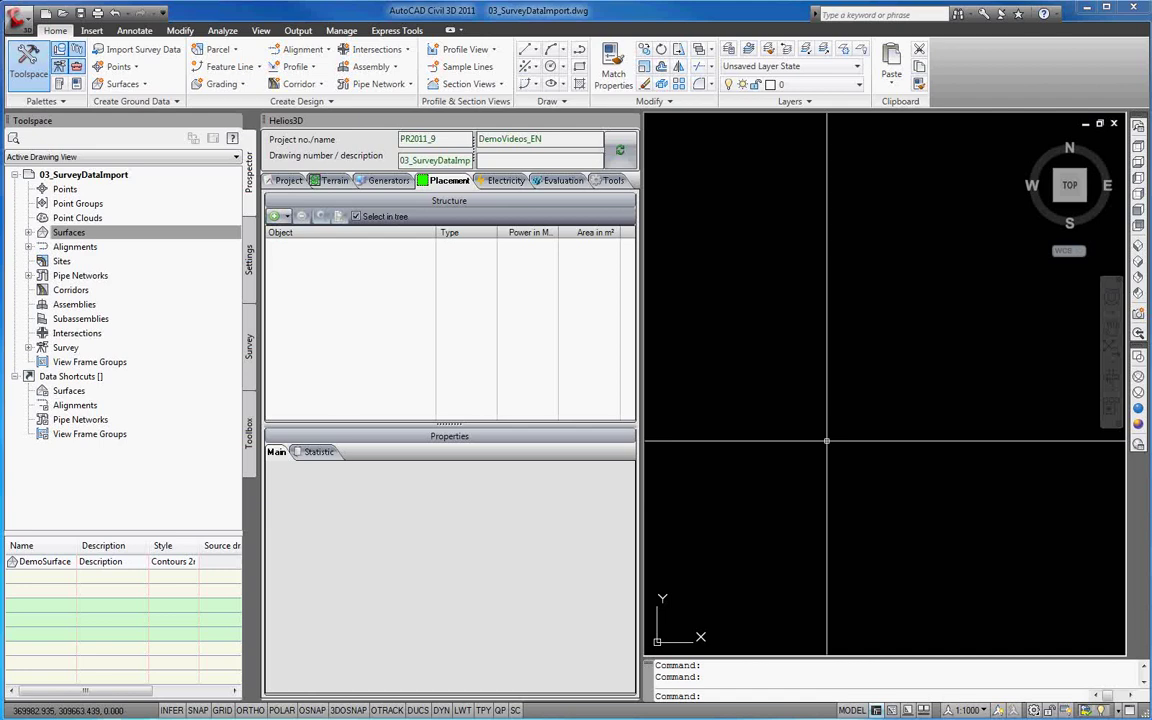
click(28, 232)
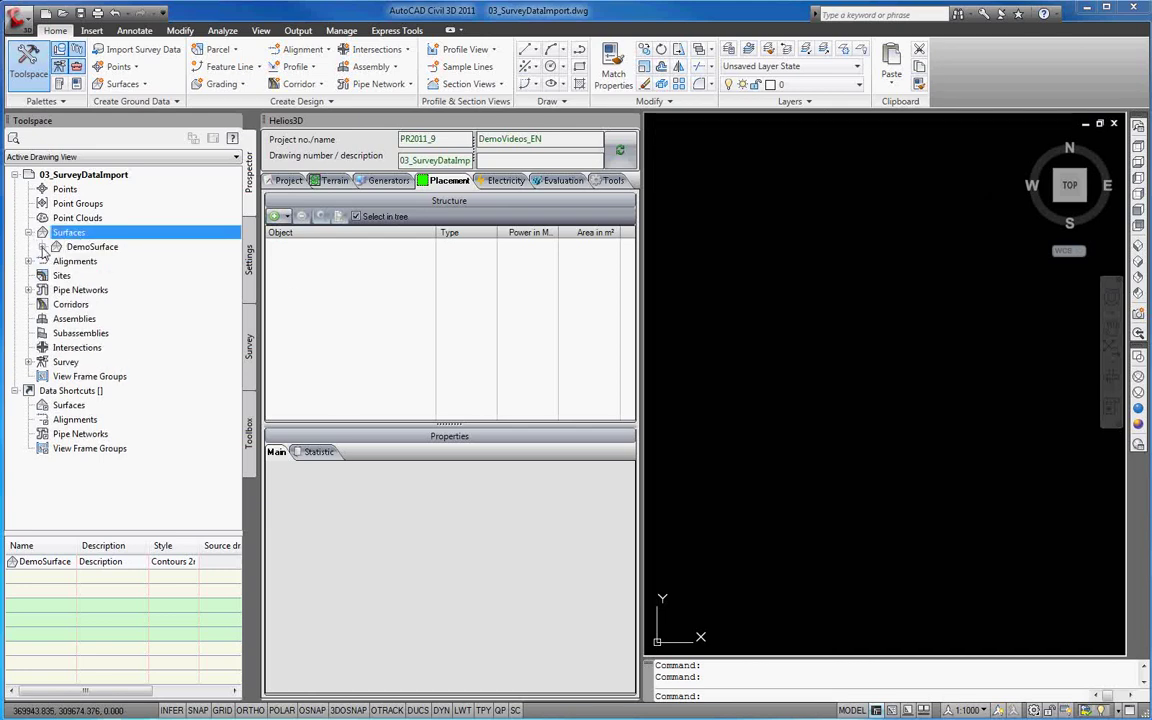
click(42, 247)
click(56, 289)
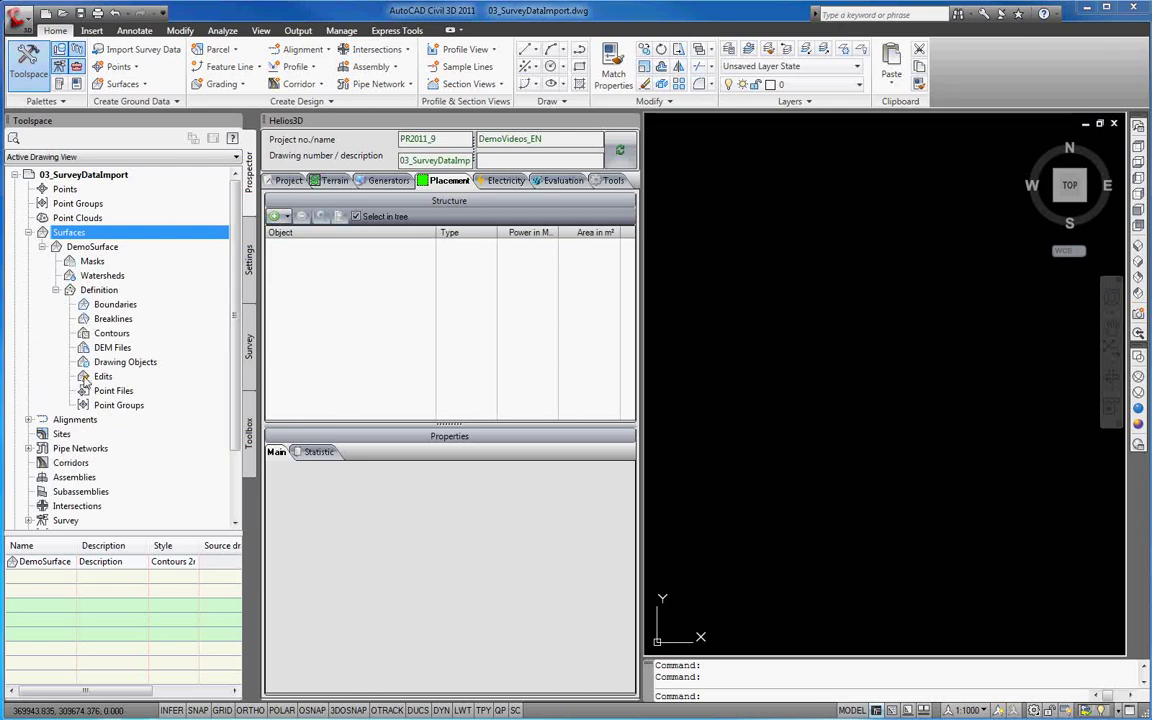
click(124, 393)
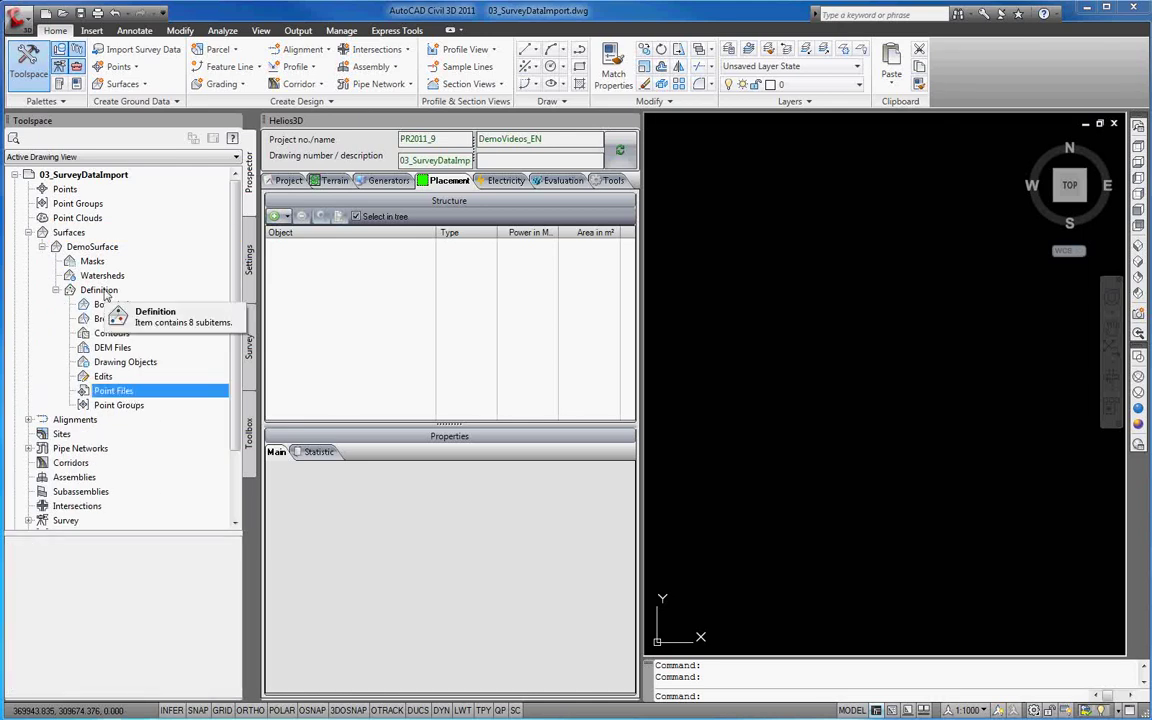
- Open the Add Point File dialog for DemoSurface's Point Files
right_click(128, 392)
click(163, 399)
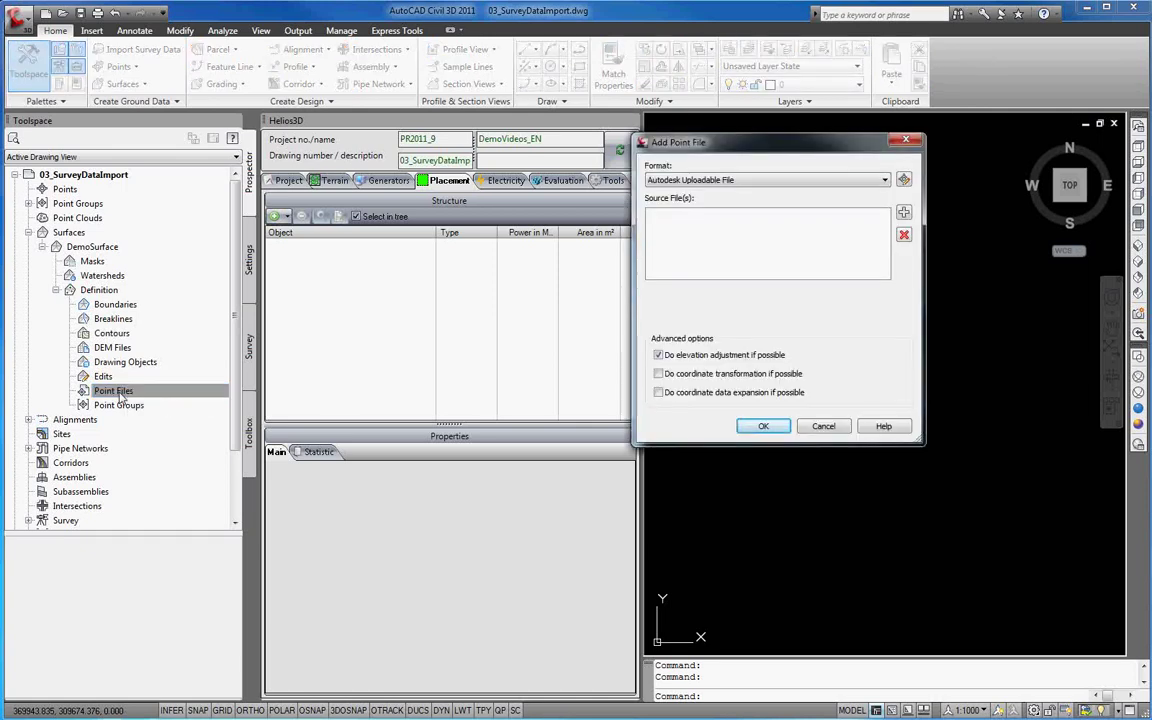
click(765, 181)
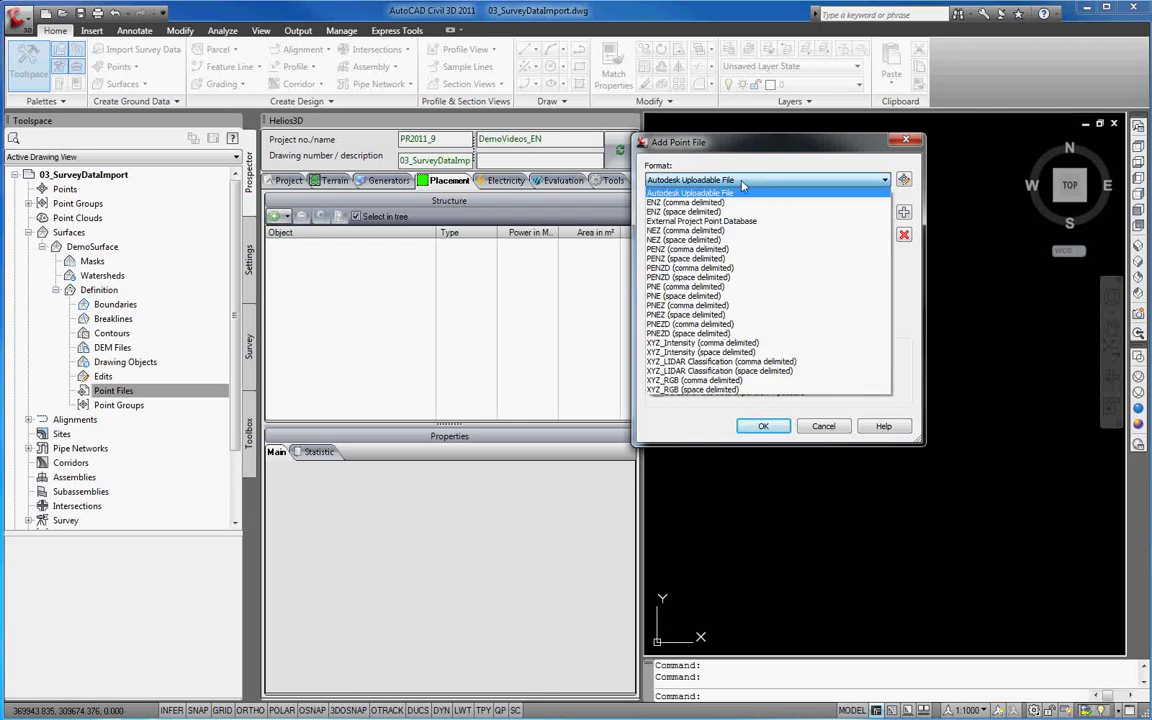
click(885, 180)
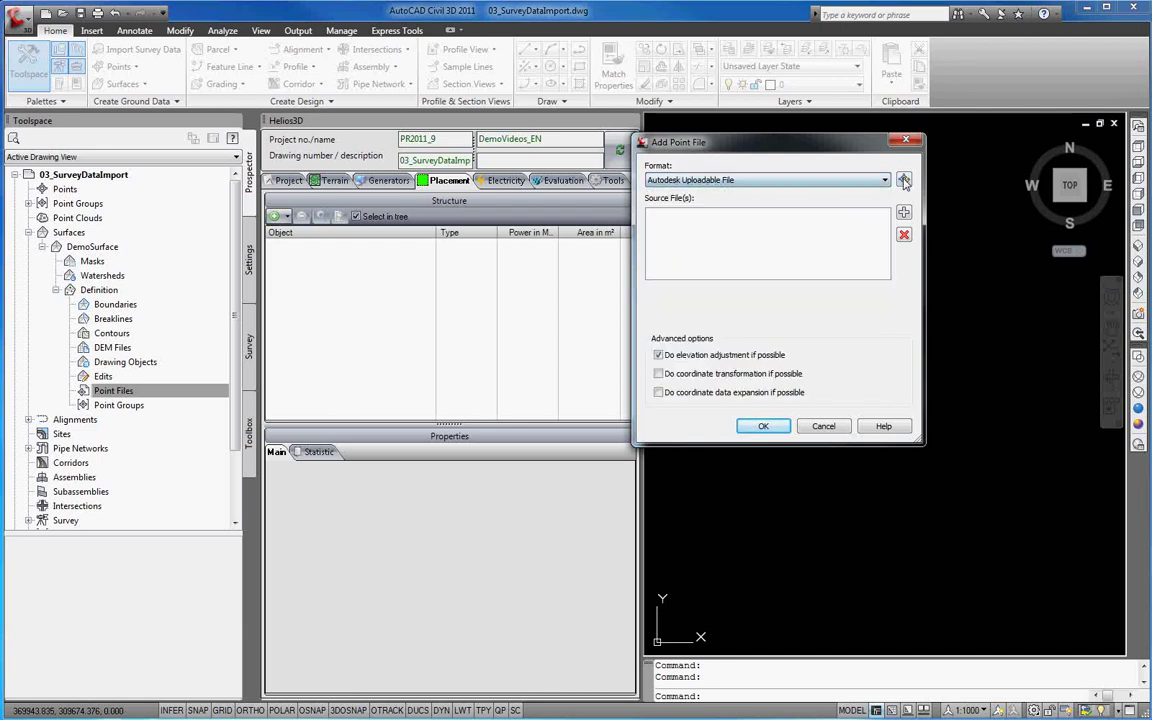
- Create a new point file format of type User Point File in the format manager
click(904, 180)
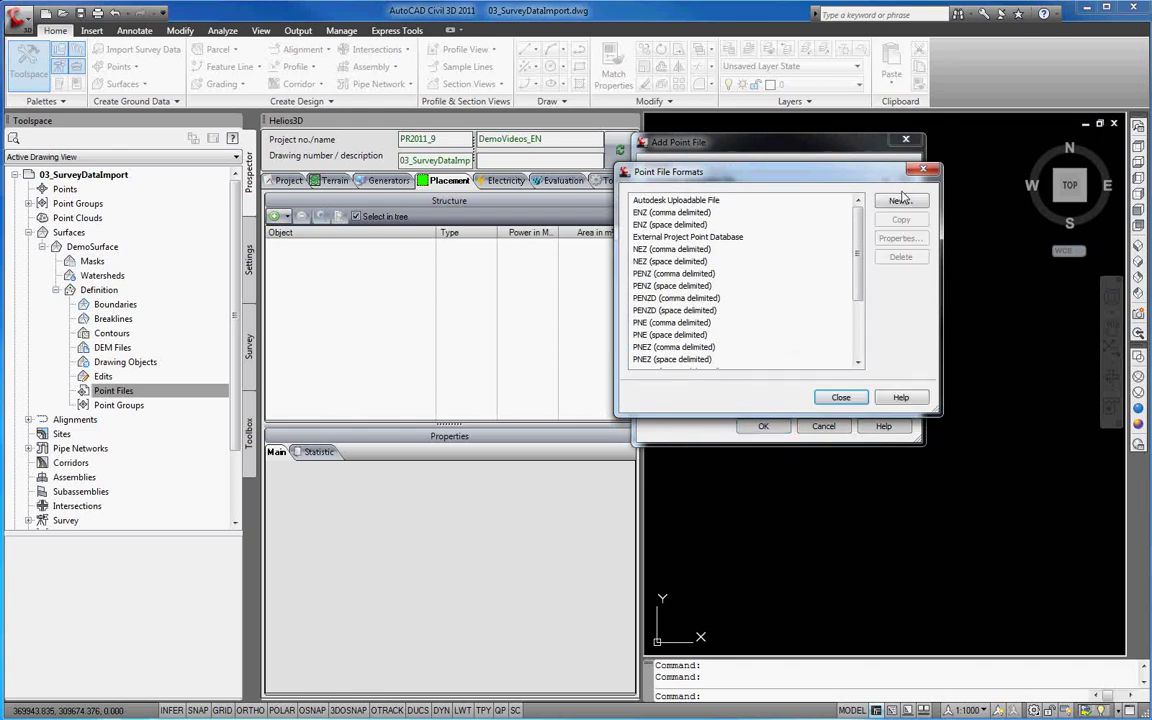
click(898, 202)
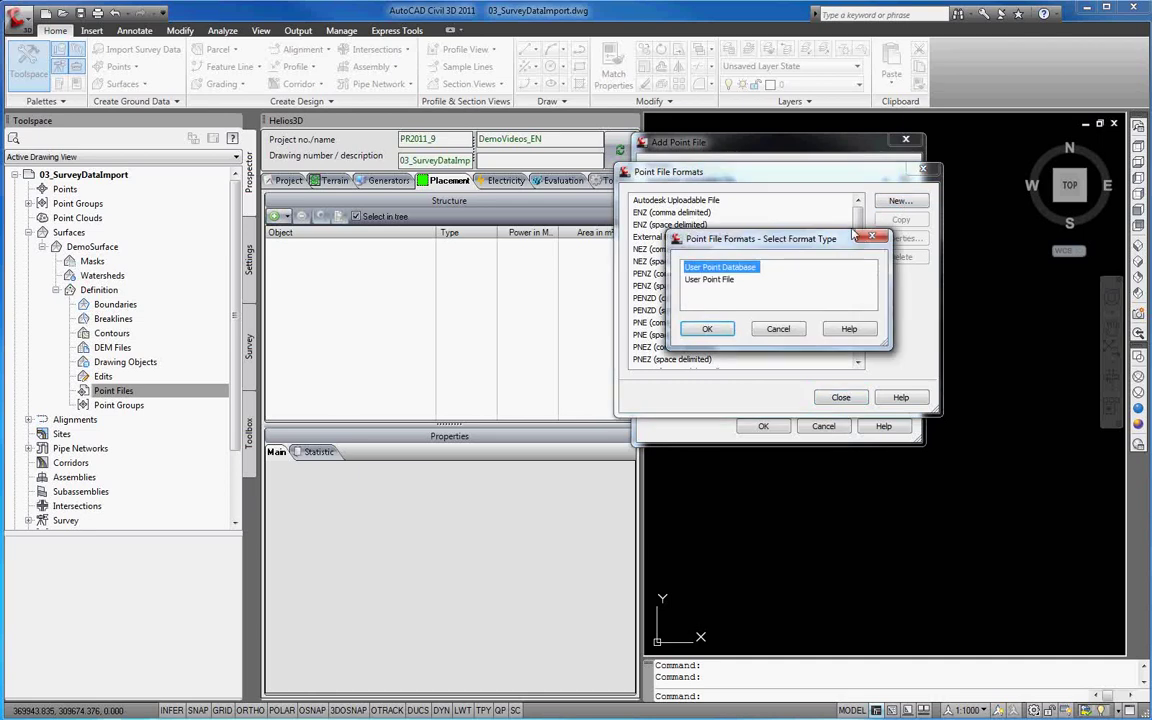
click(721, 280)
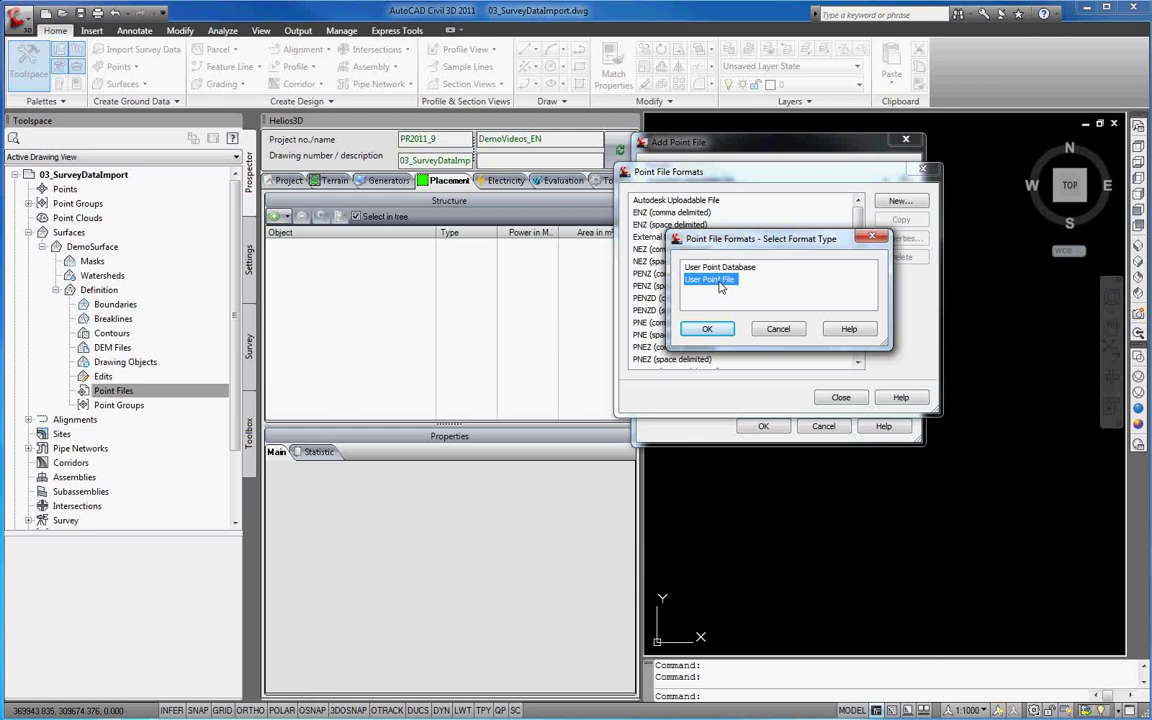
click(706, 328)
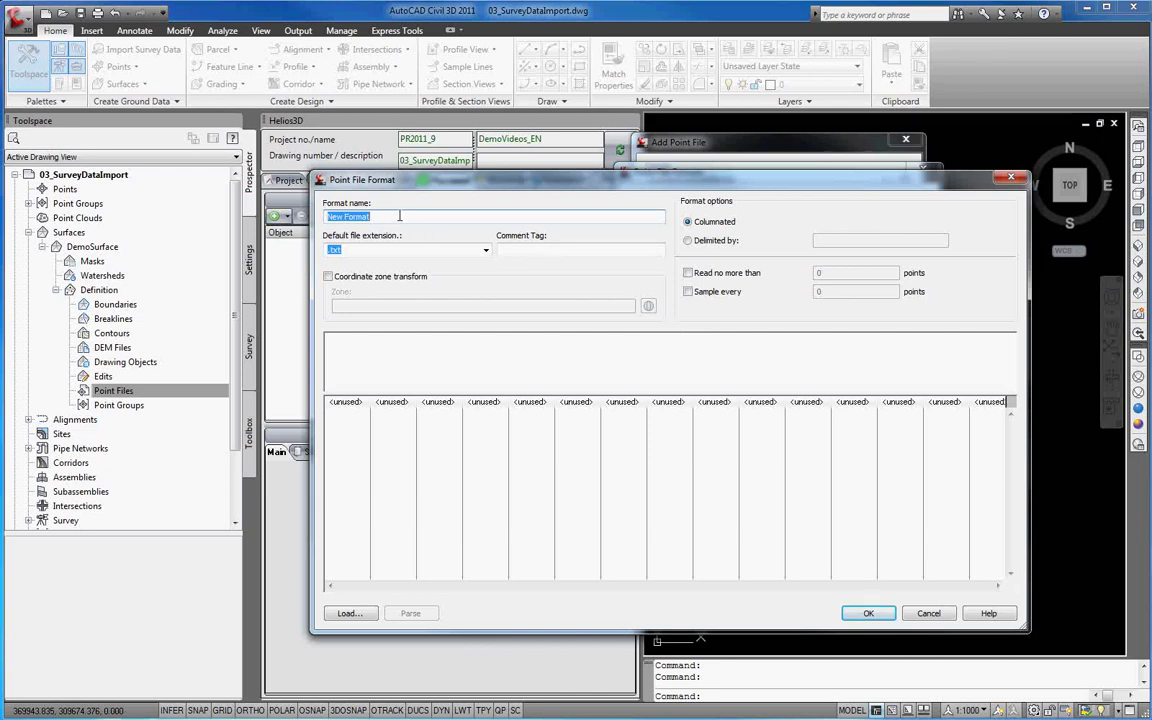
- Name the format DemoFormat with # as its comment tag, then browse for a sample file
text(DemoFormat)
click(510, 251)
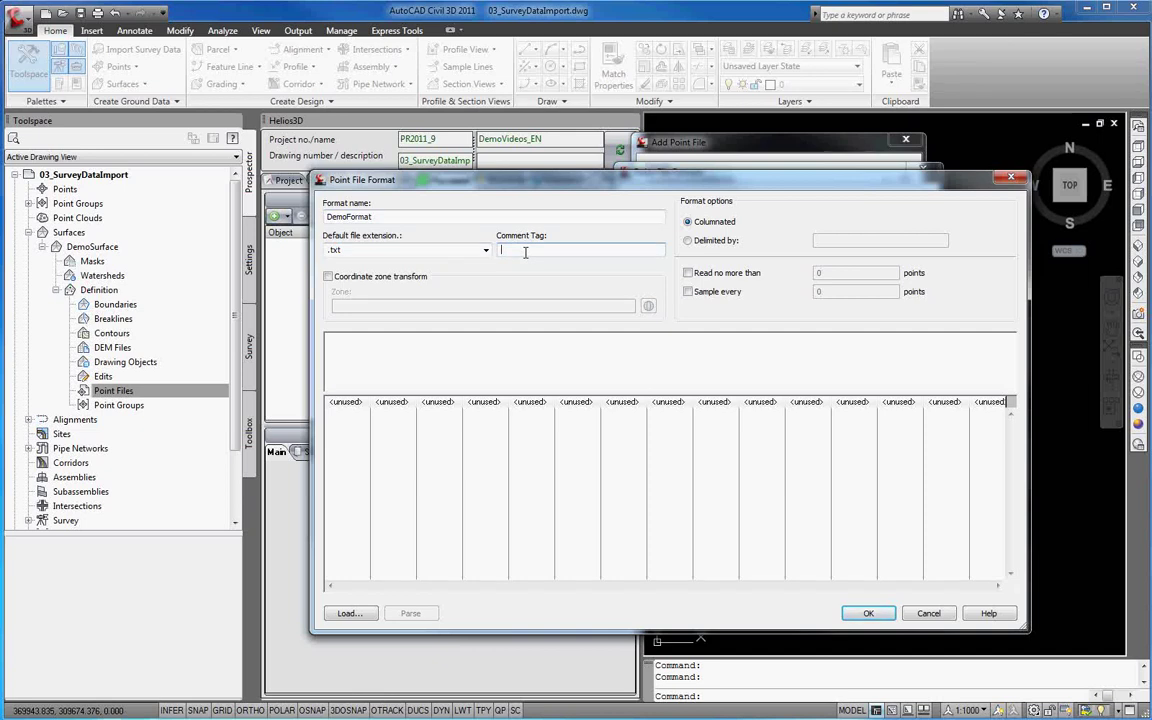
text(#)
click(347, 613)
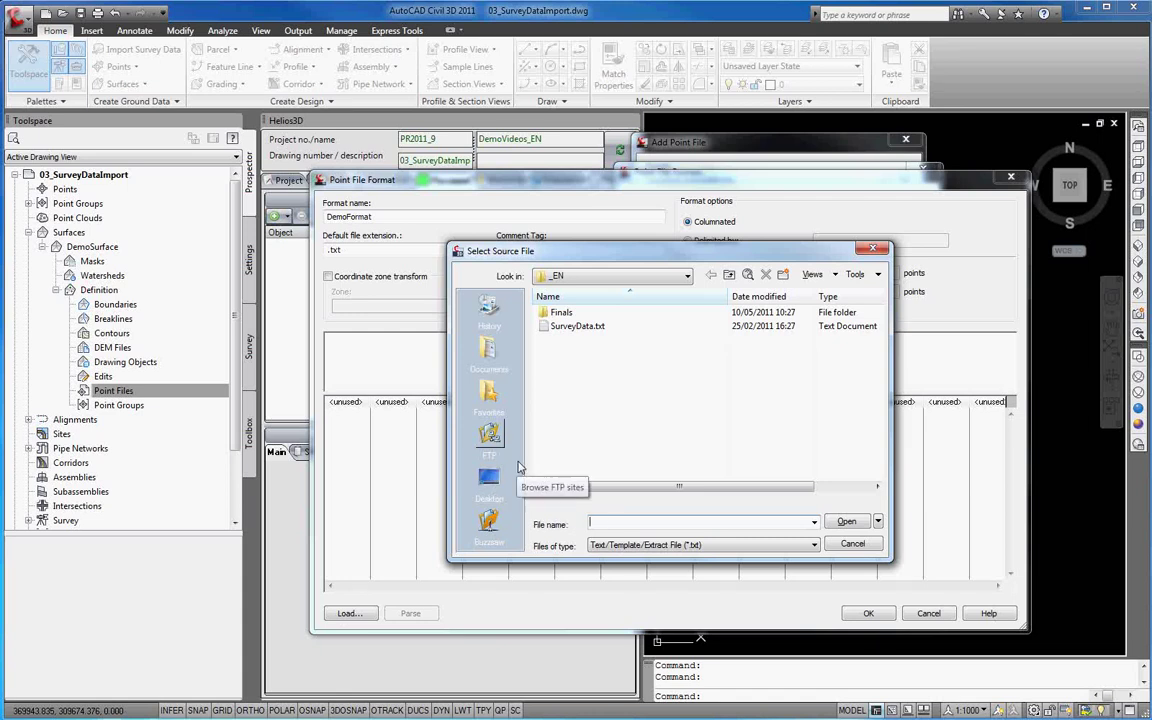
- Load SurveyData.txt into the format preview and widen its first column
double_click(578, 326)
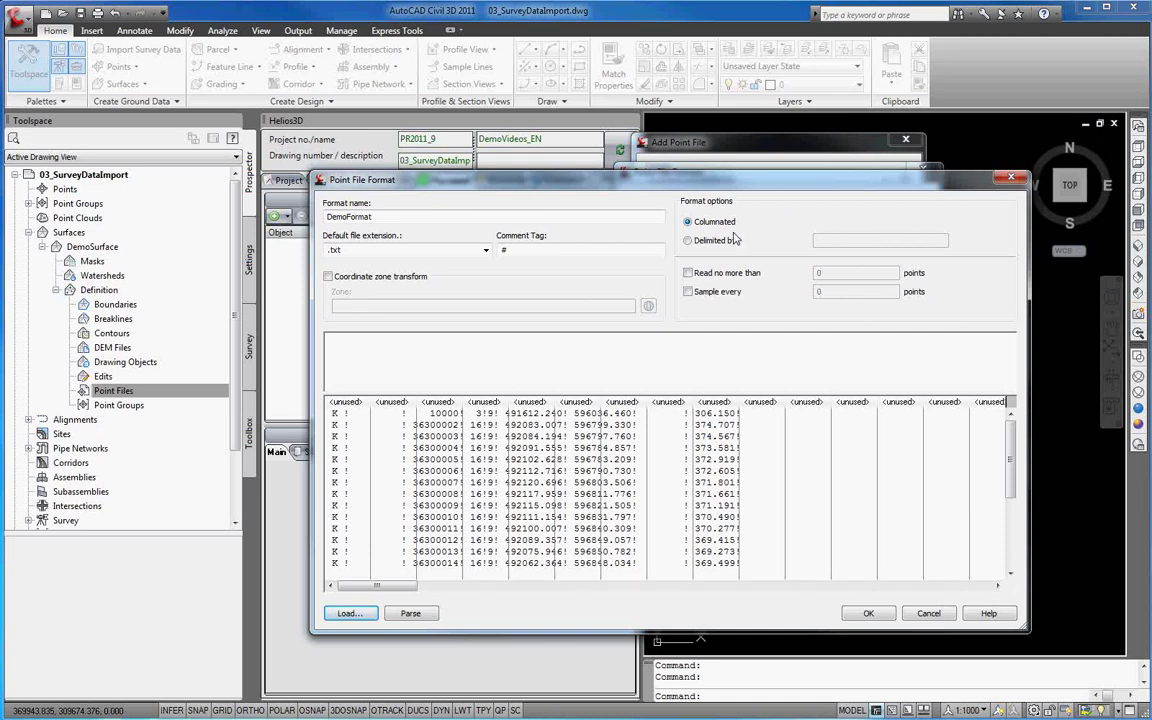
drag(370, 401, 466, 400)
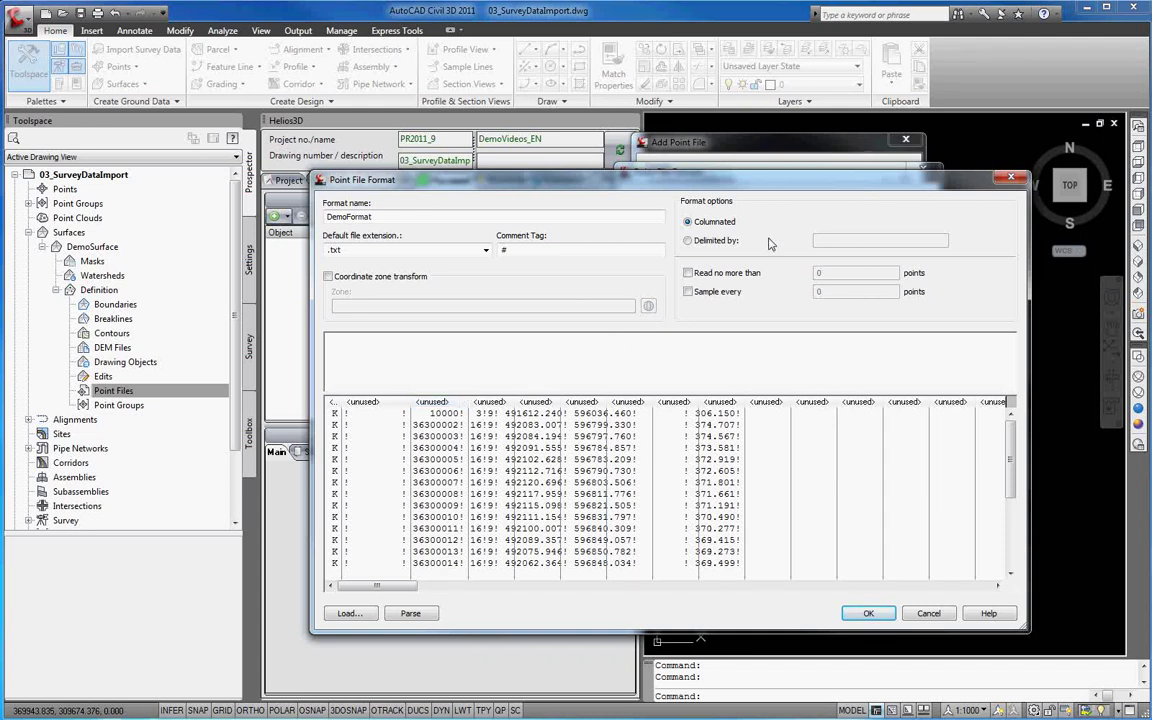
- Make the format's fields delimited by ! and pick a preview column
click(711, 242)
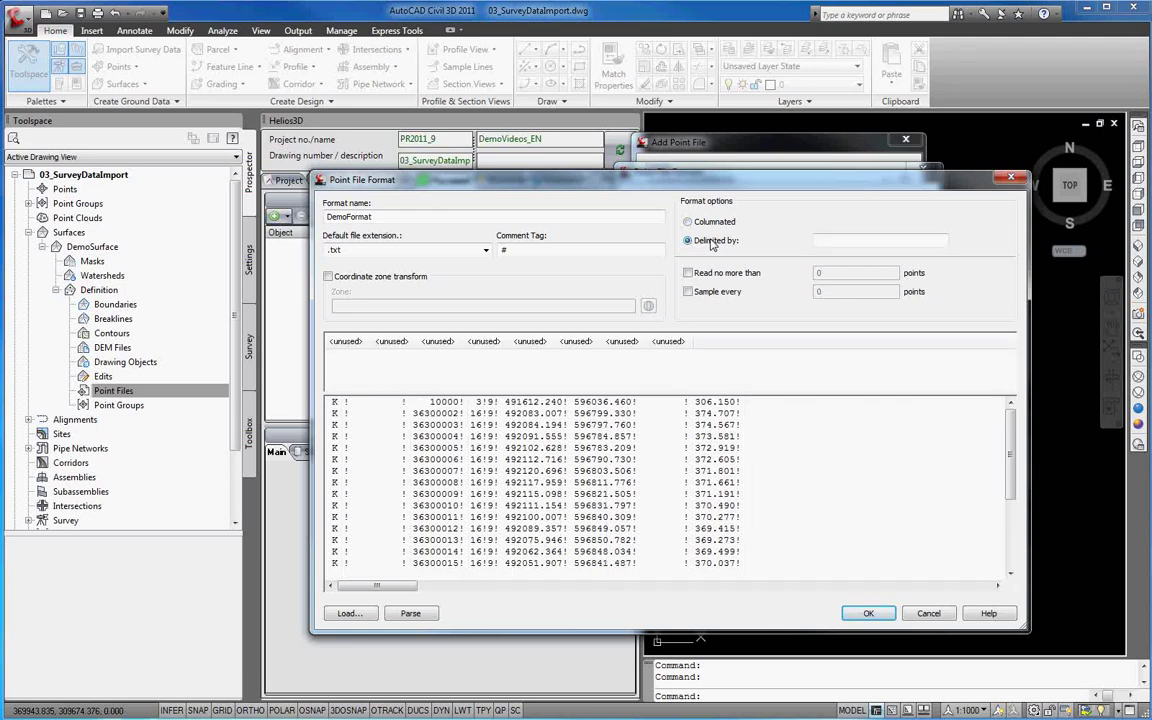
text(!)
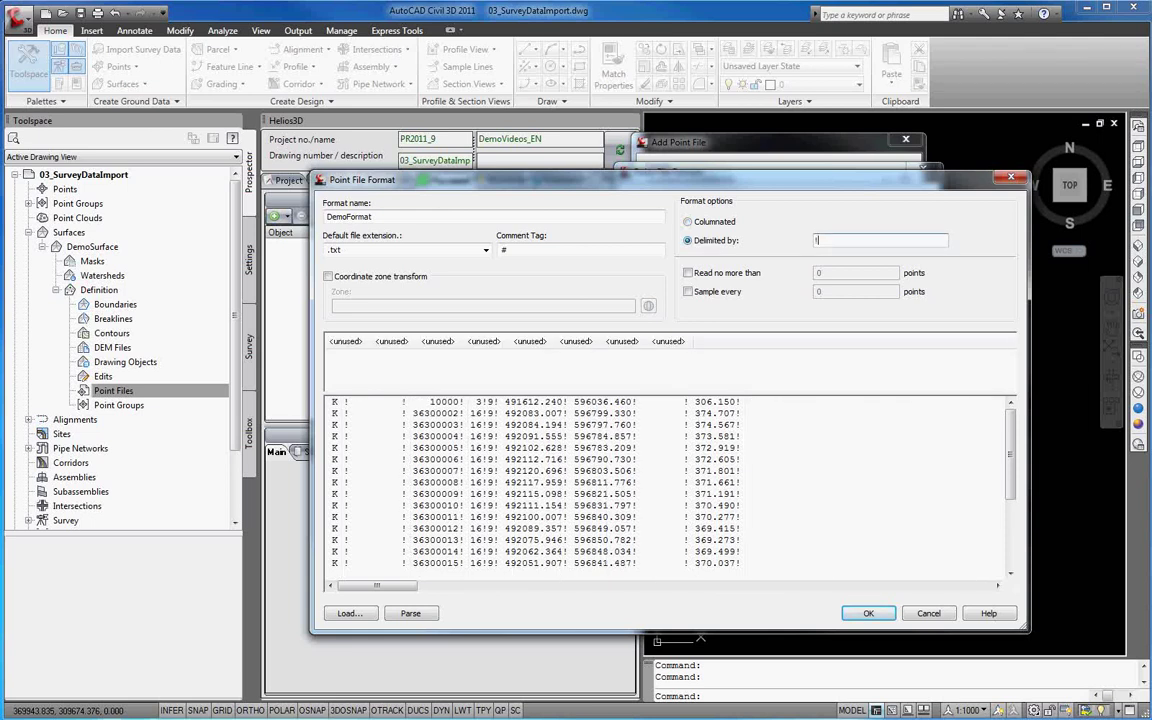
click(538, 343)
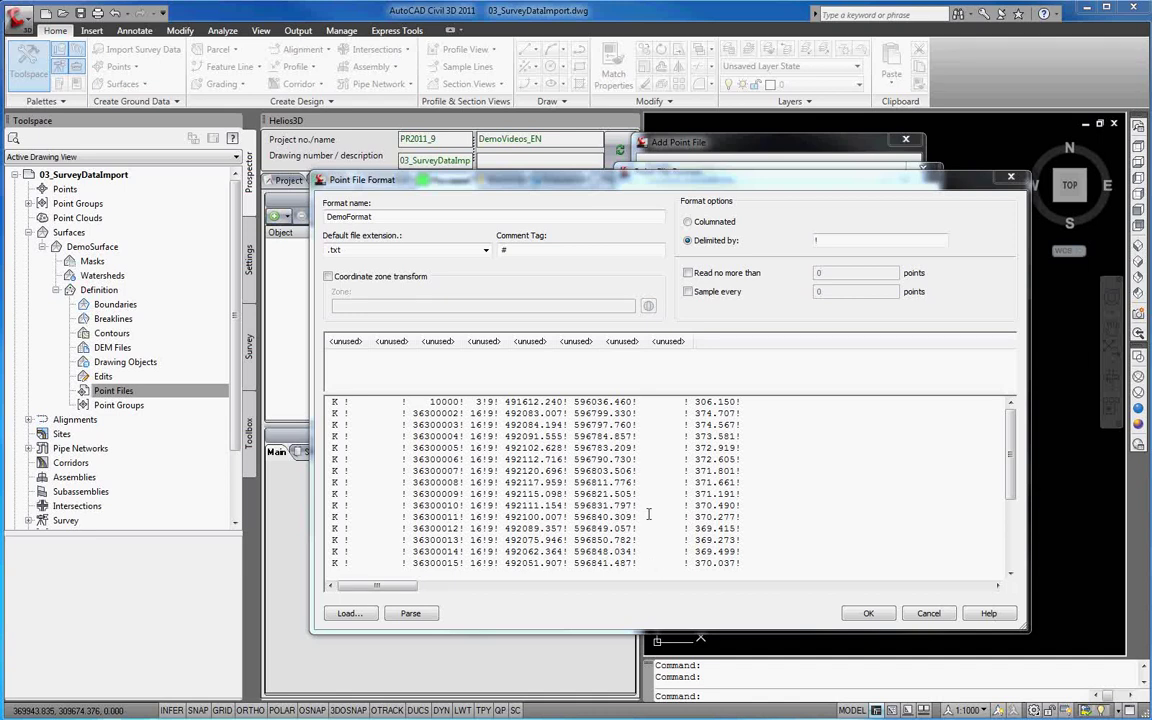
- Assign Easting to the sixth column and Northing to the seventh column
click(577, 343)
click(592, 316)
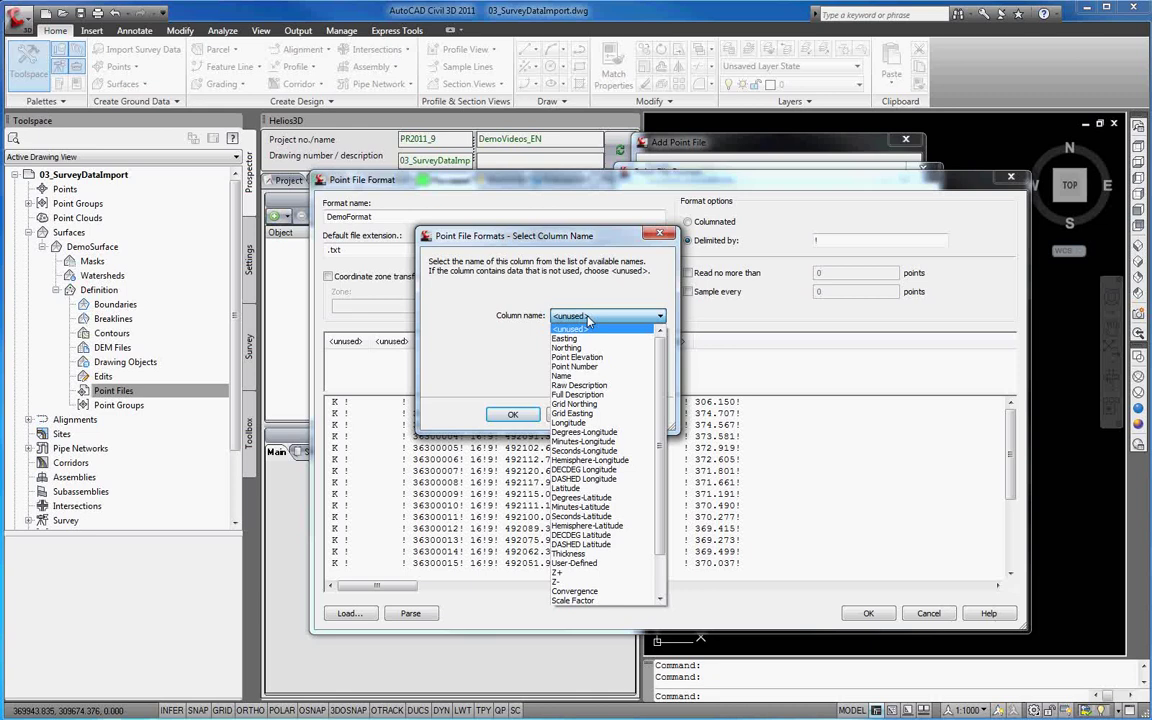
click(588, 339)
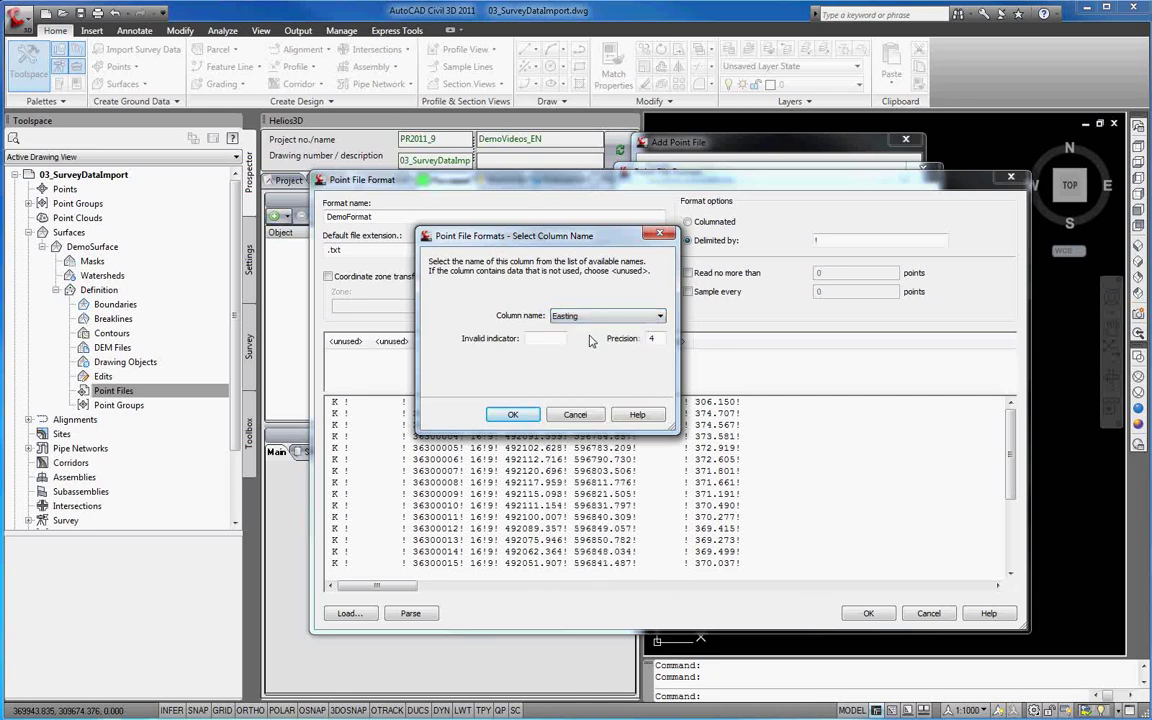
click(512, 414)
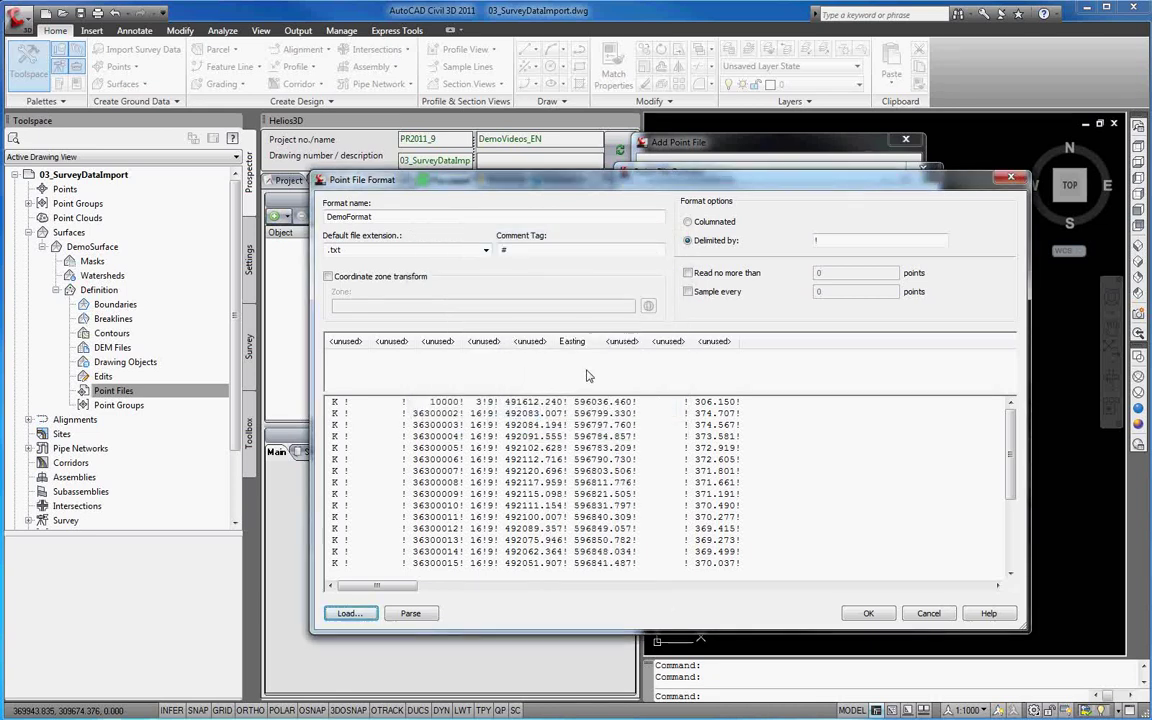
click(615, 346)
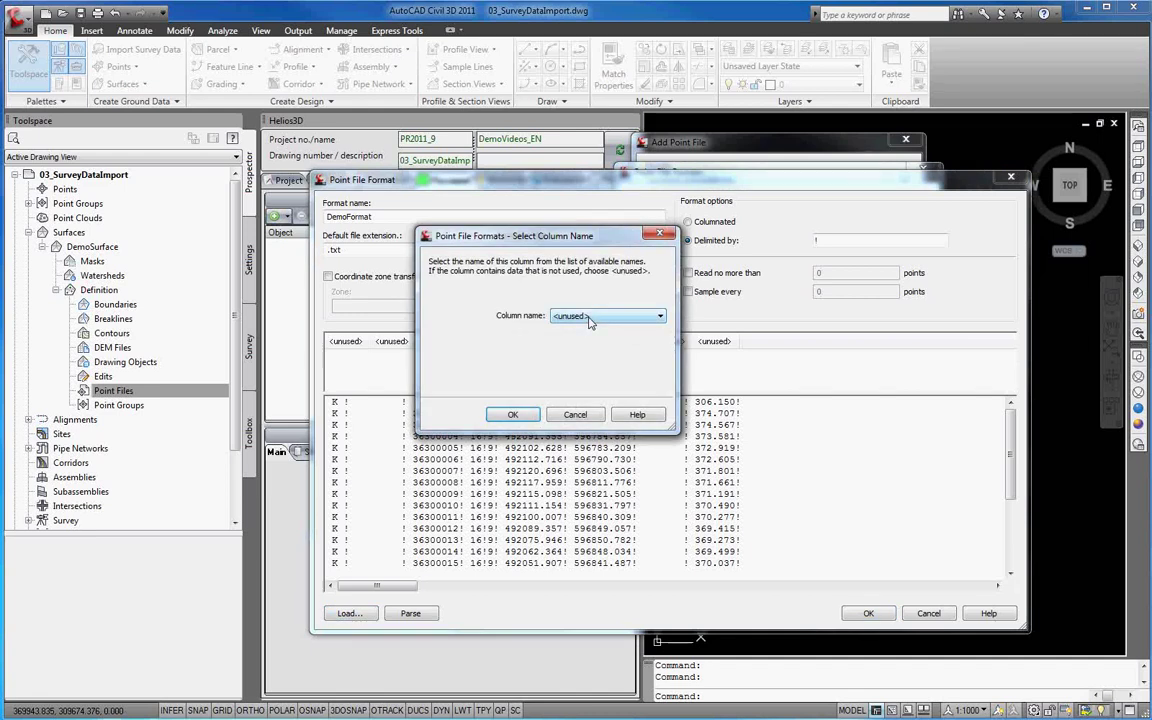
click(605, 316)
click(580, 339)
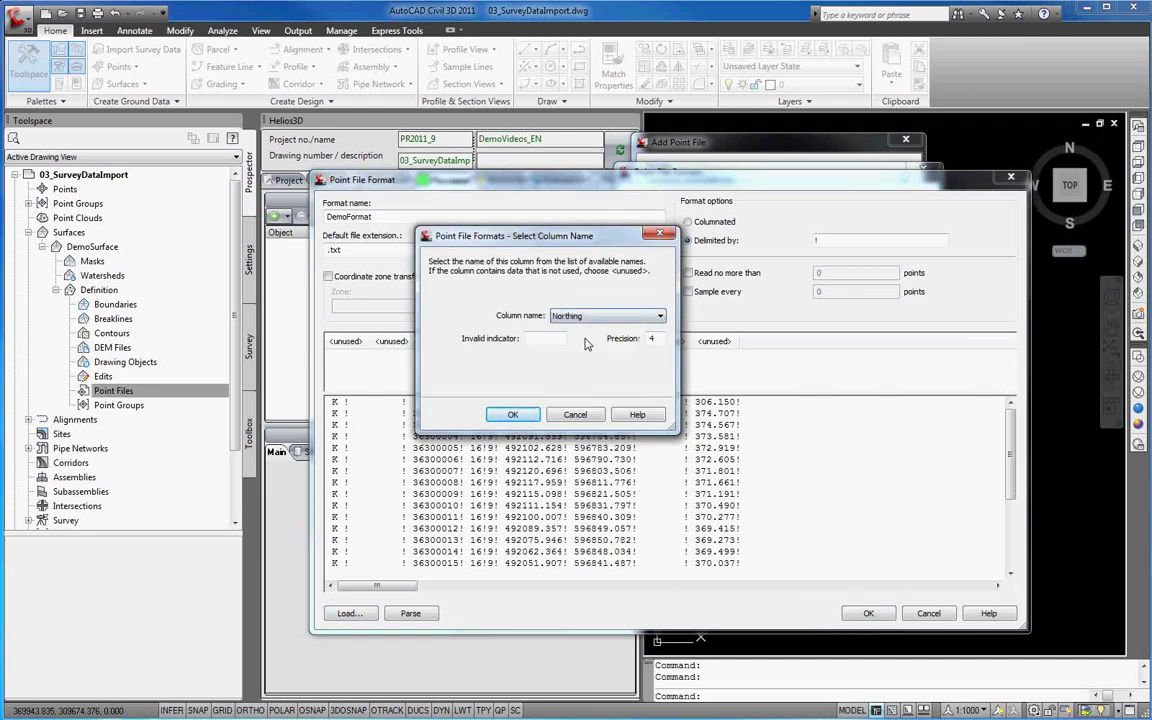
click(513, 413)
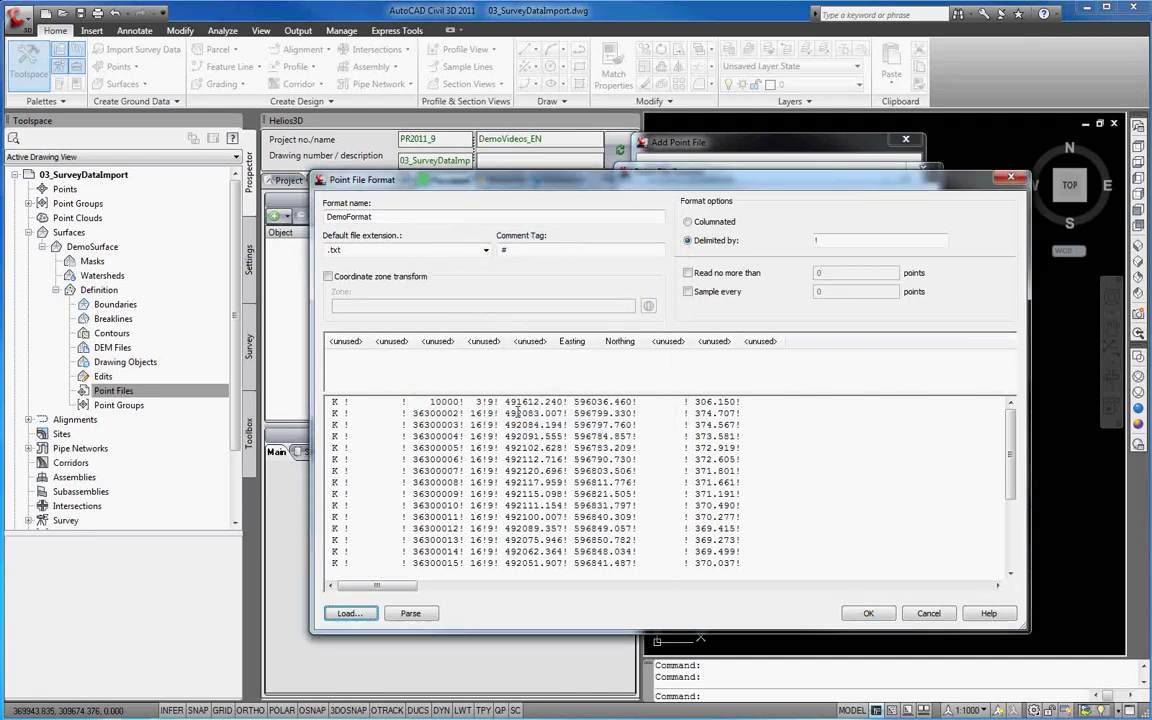
- Assign Point Elevation to the ninth column and parse the sample file
click(713, 342)
click(603, 316)
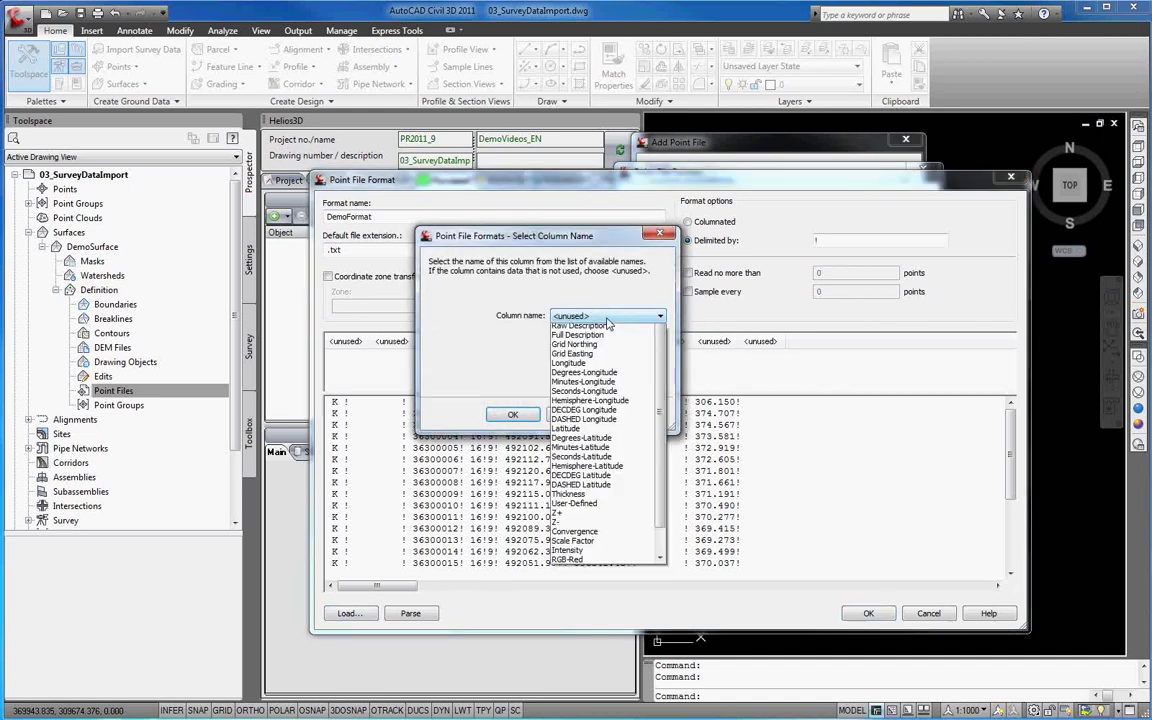
click(580, 338)
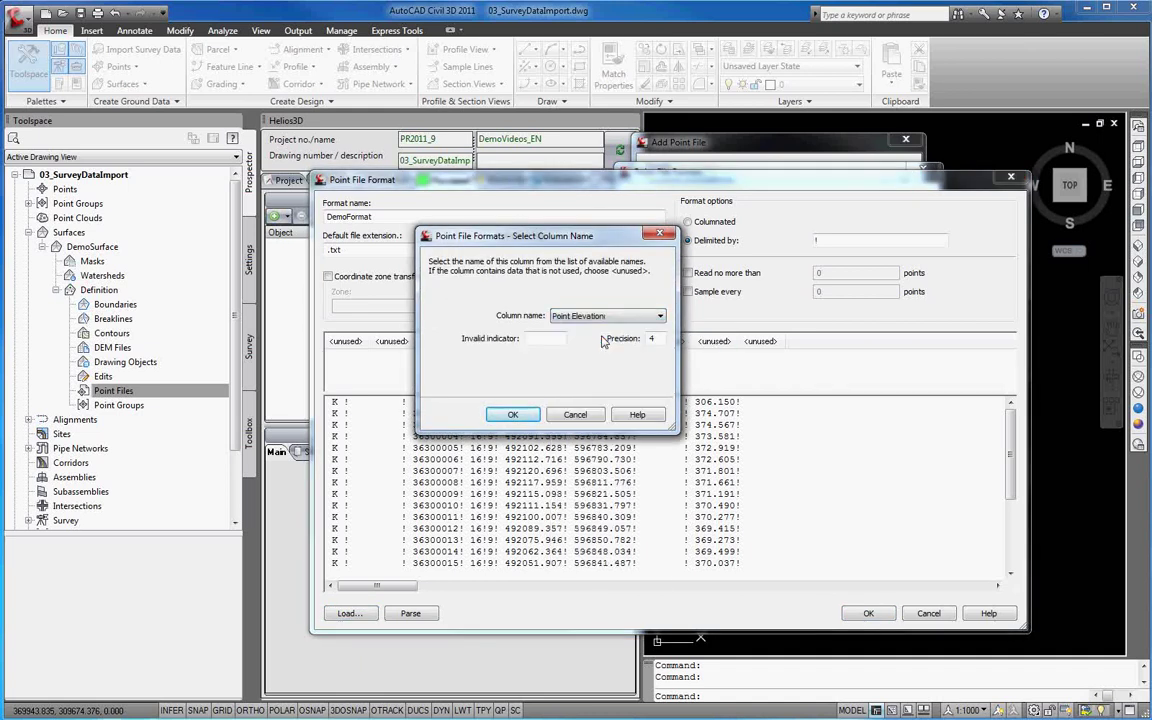
click(513, 416)
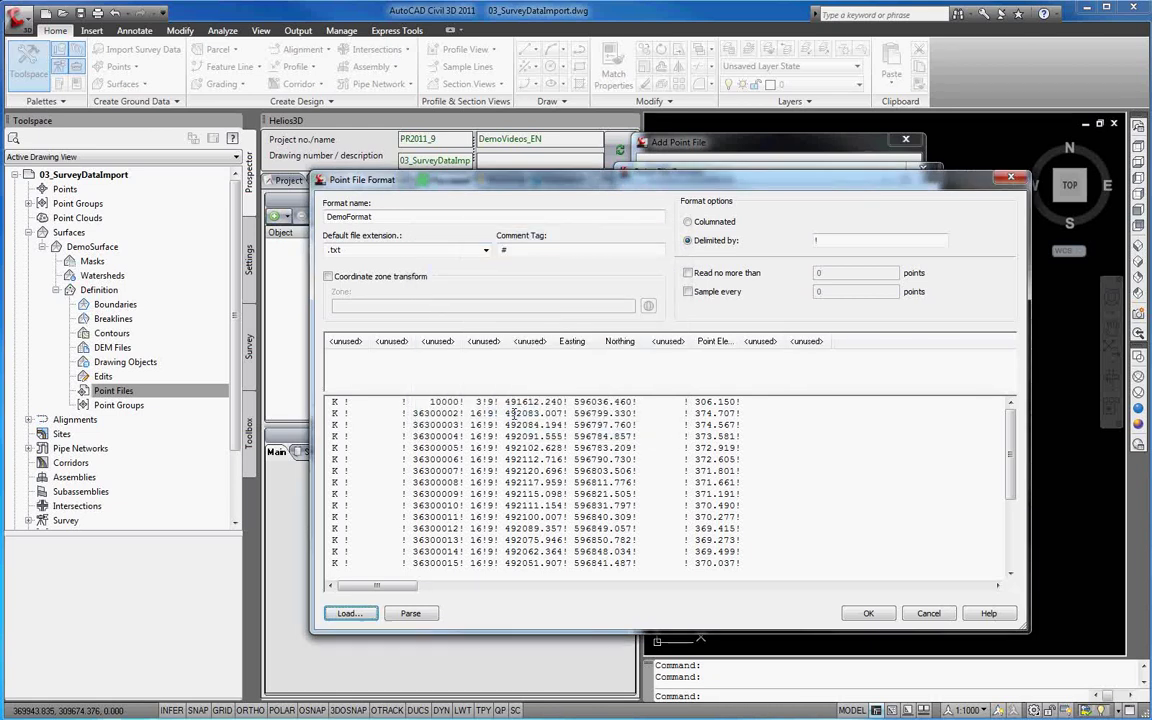
click(412, 614)
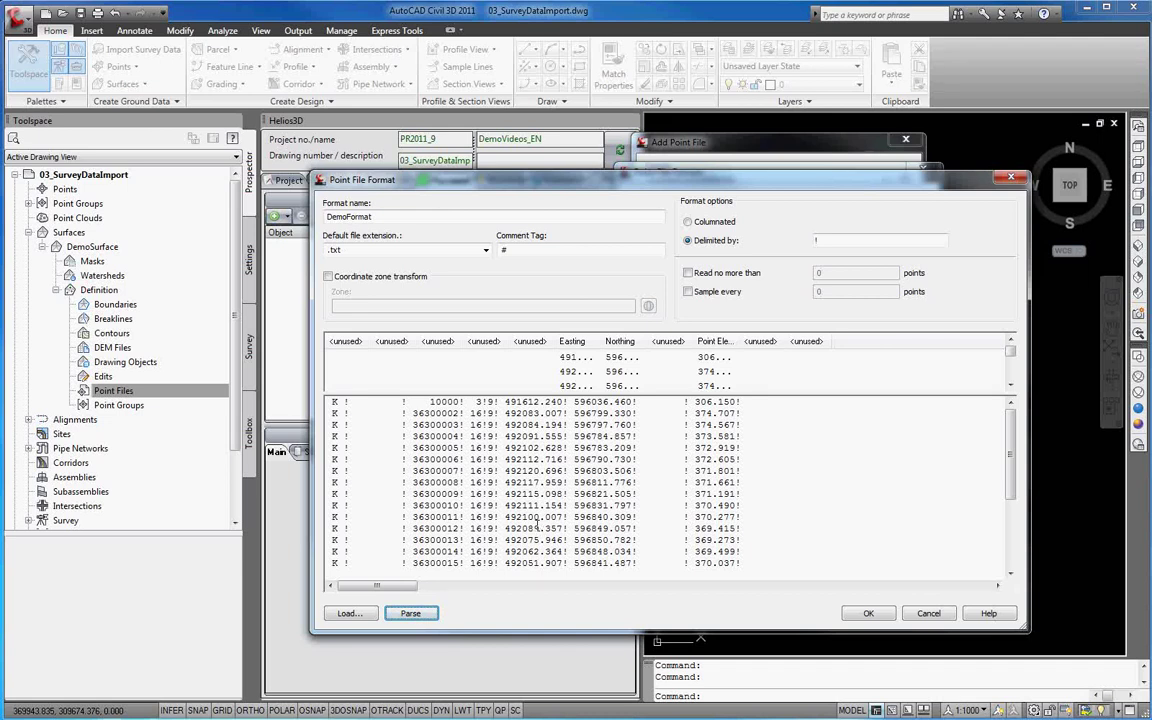
- Widen the Easting and Point Elevation columns and re-parse to show full values
drag(597, 342, 781, 342)
drag(864, 341, 903, 341)
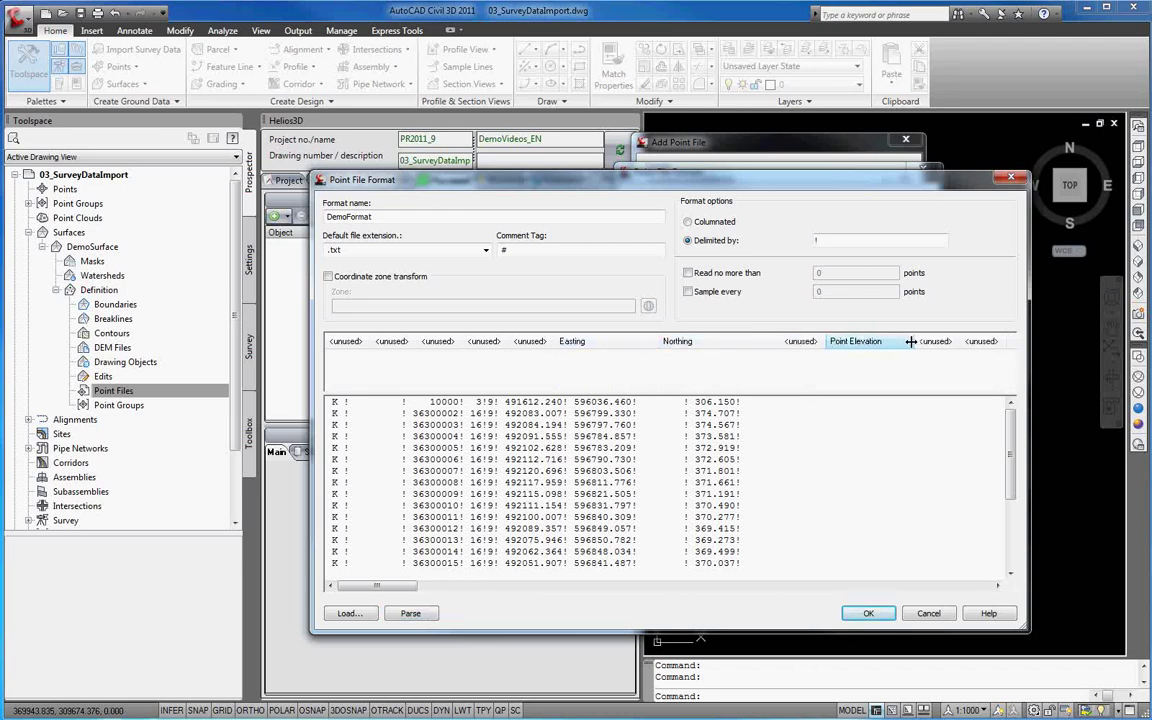
click(428, 616)
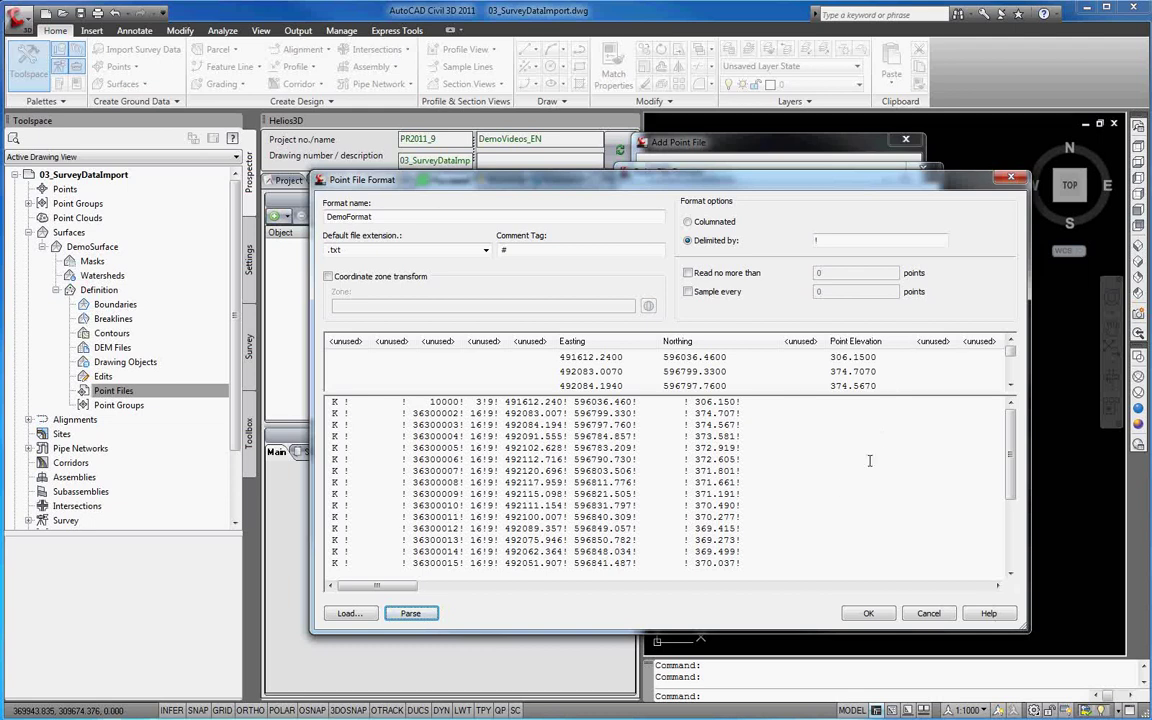
- Save DemoFormat, select it, and add SurveyData.txt as the point file's source
click(870, 612)
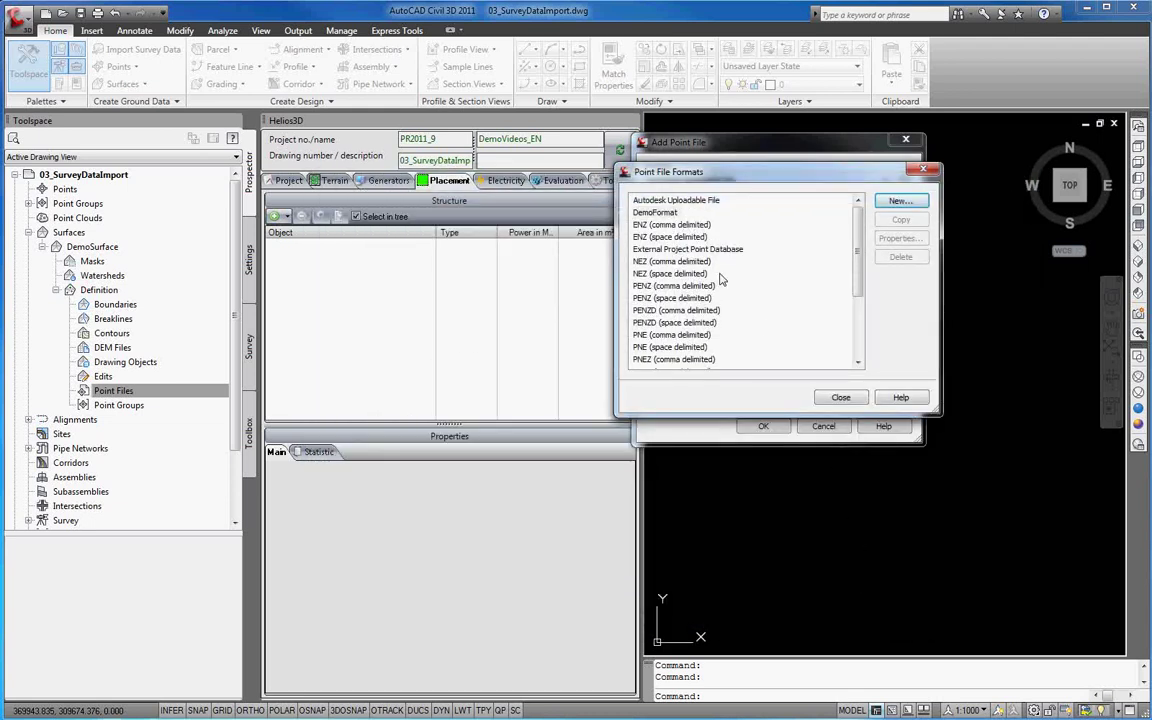
click(662, 213)
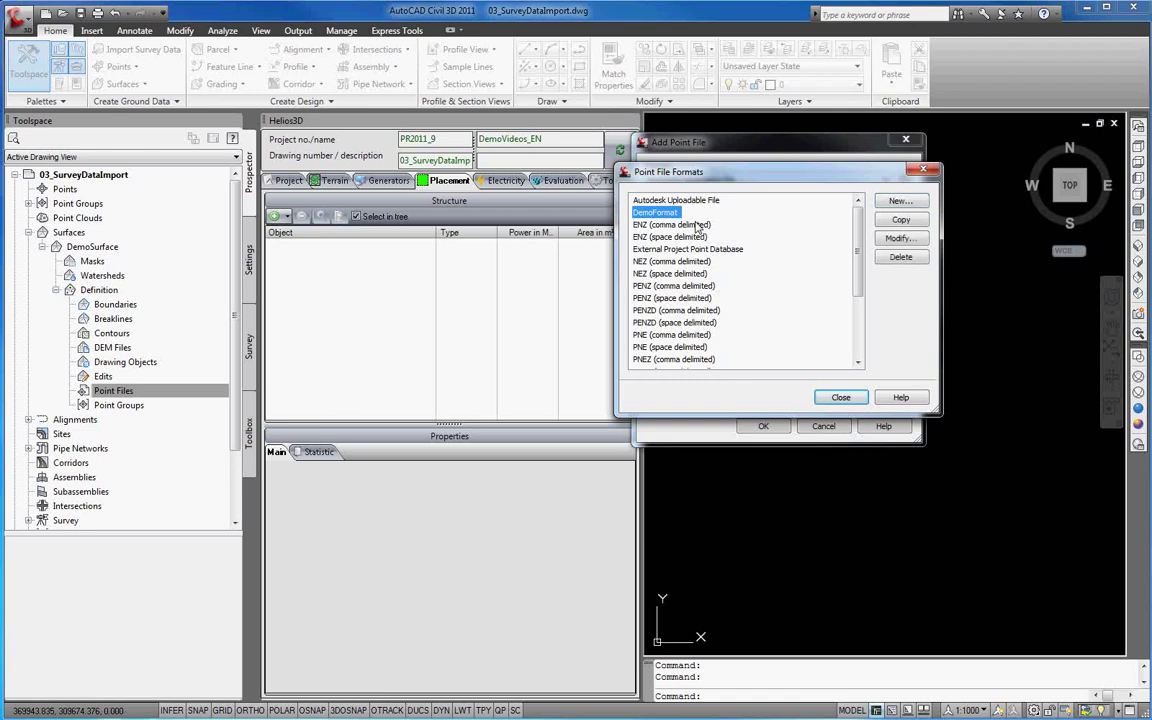
click(840, 397)
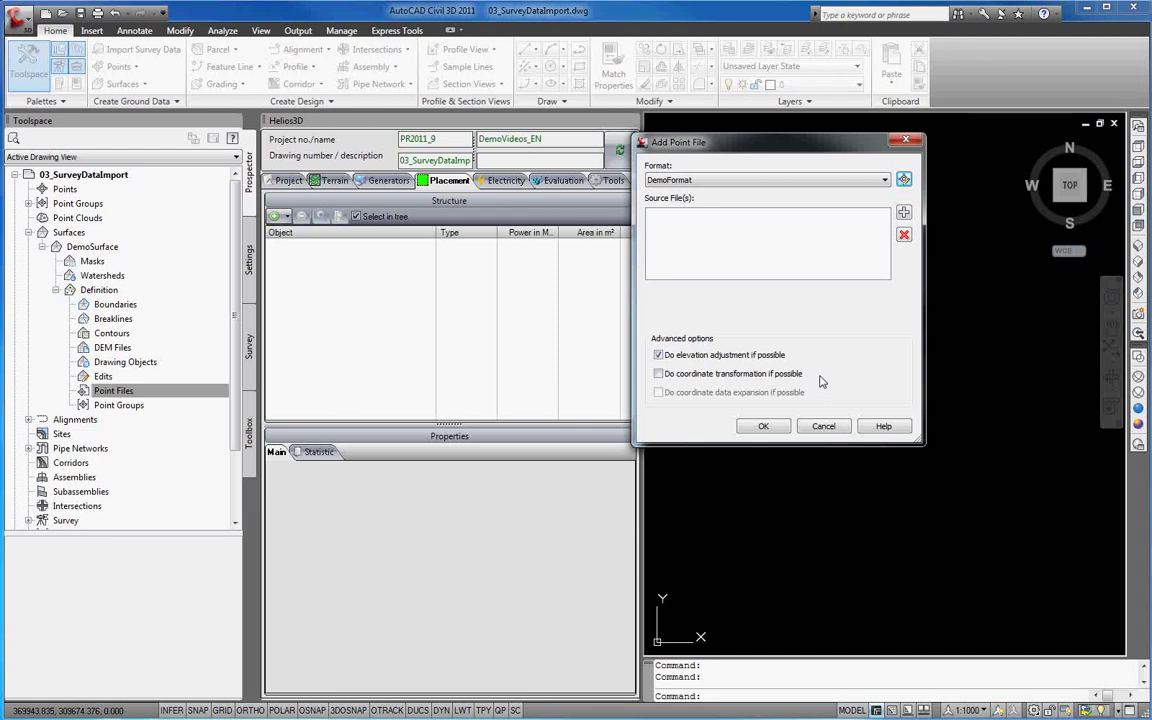
click(903, 213)
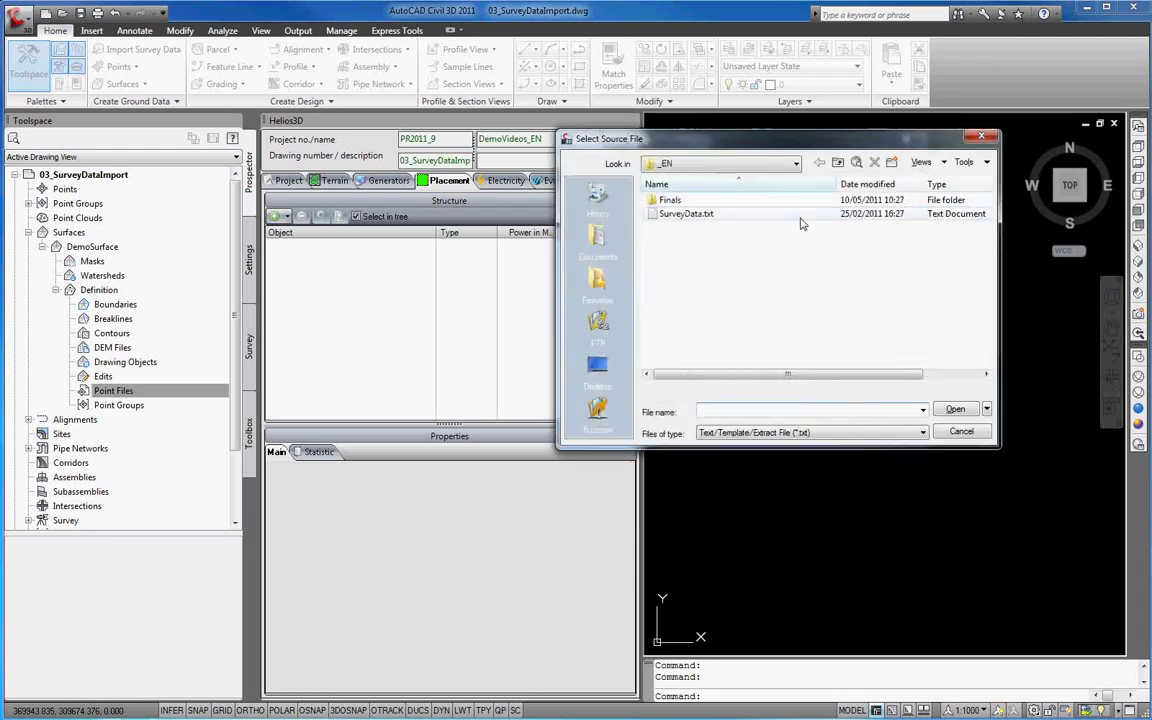
double_click(688, 215)
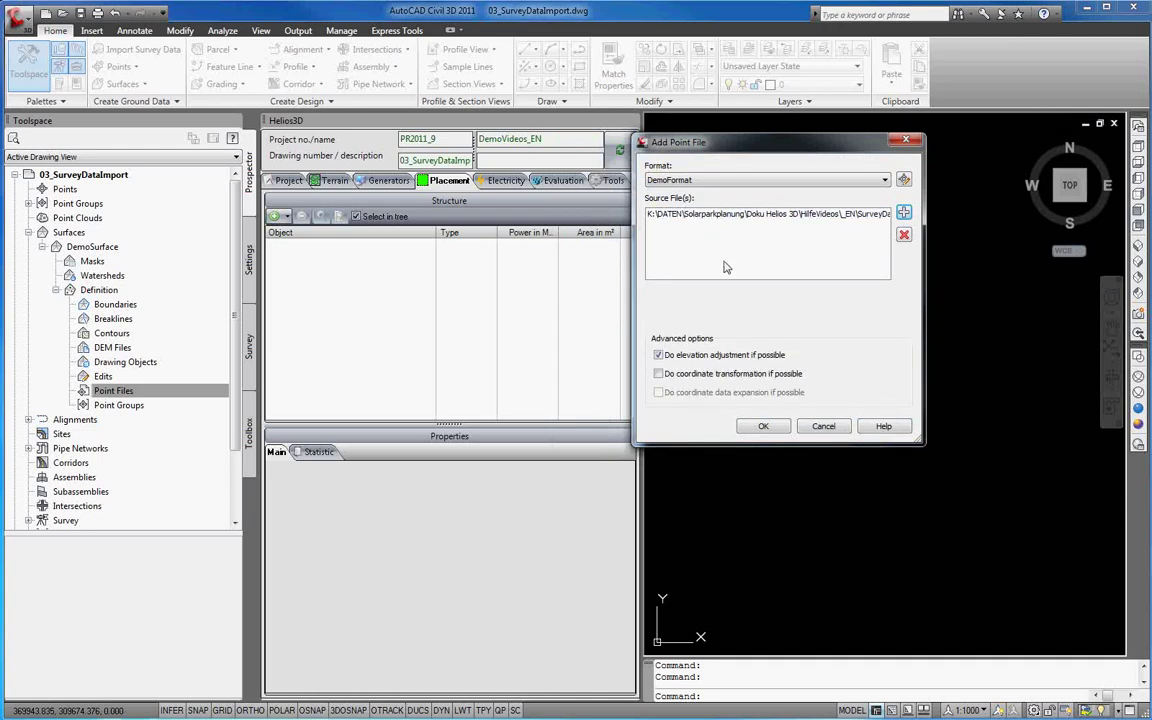
- Accept the SurveyData point file, dismiss the 772-ignored-points warning, and list DemoSurface's point files
click(763, 426)
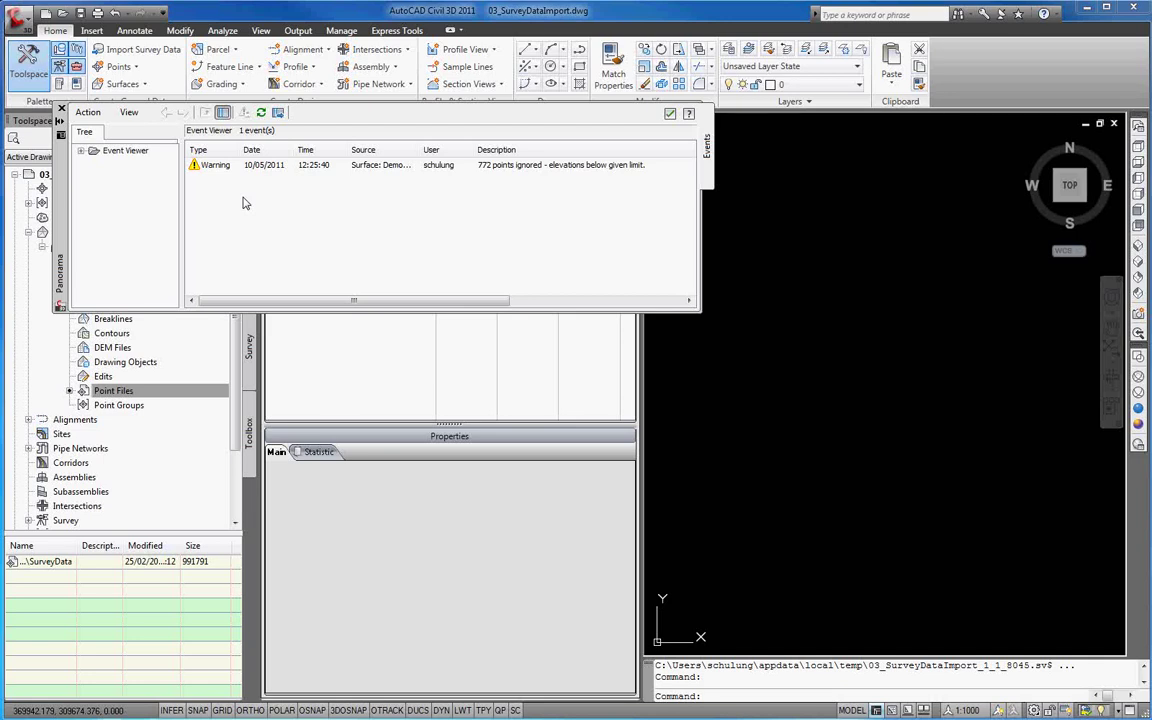
click(61, 109)
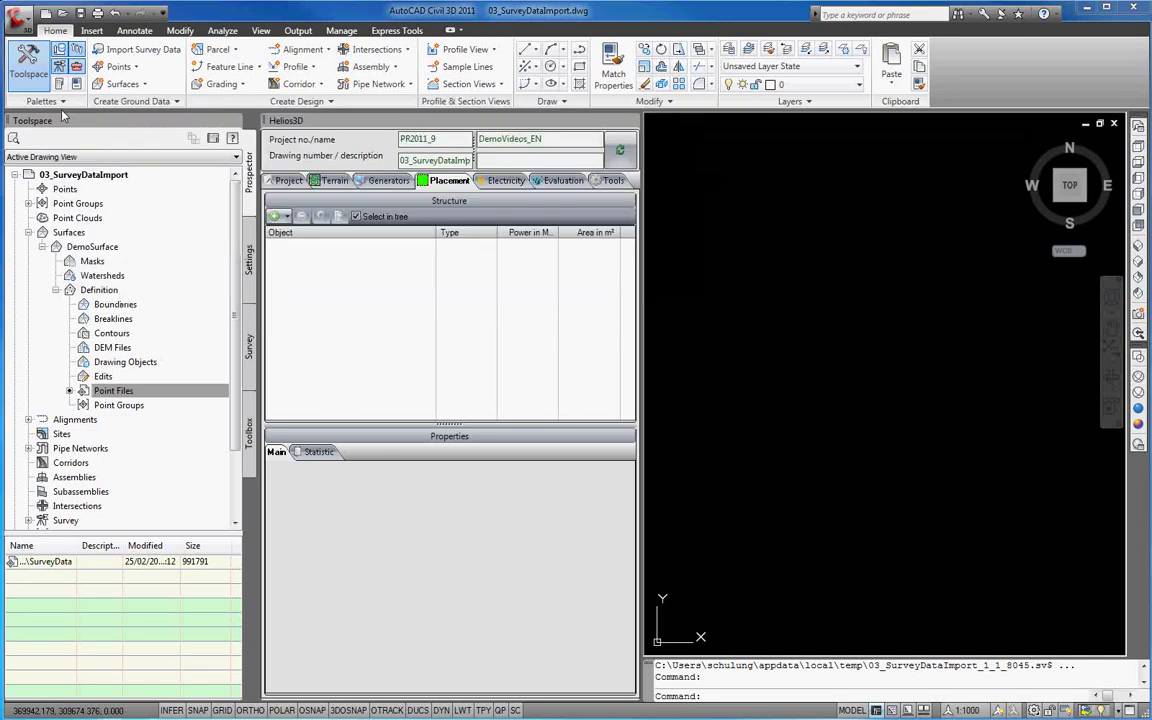
click(88, 392)
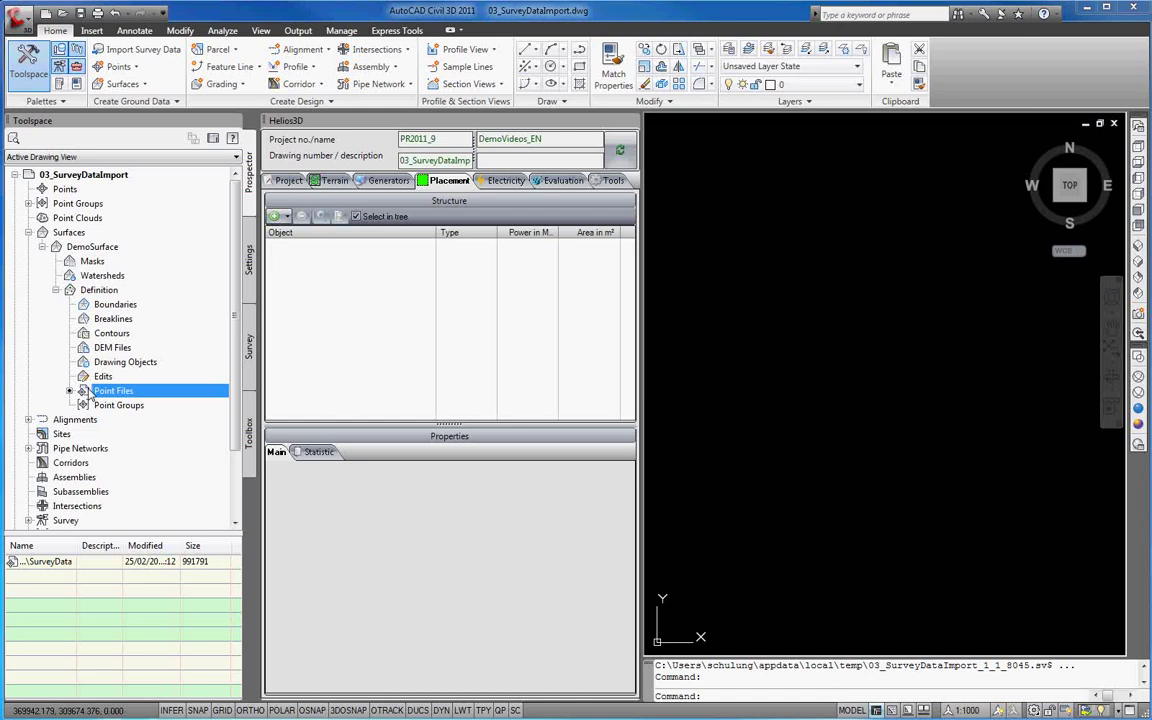
- Refresh the Helios3D structure list so DemoSurface appears, then show it as contours in the drawing
right_click(378, 305)
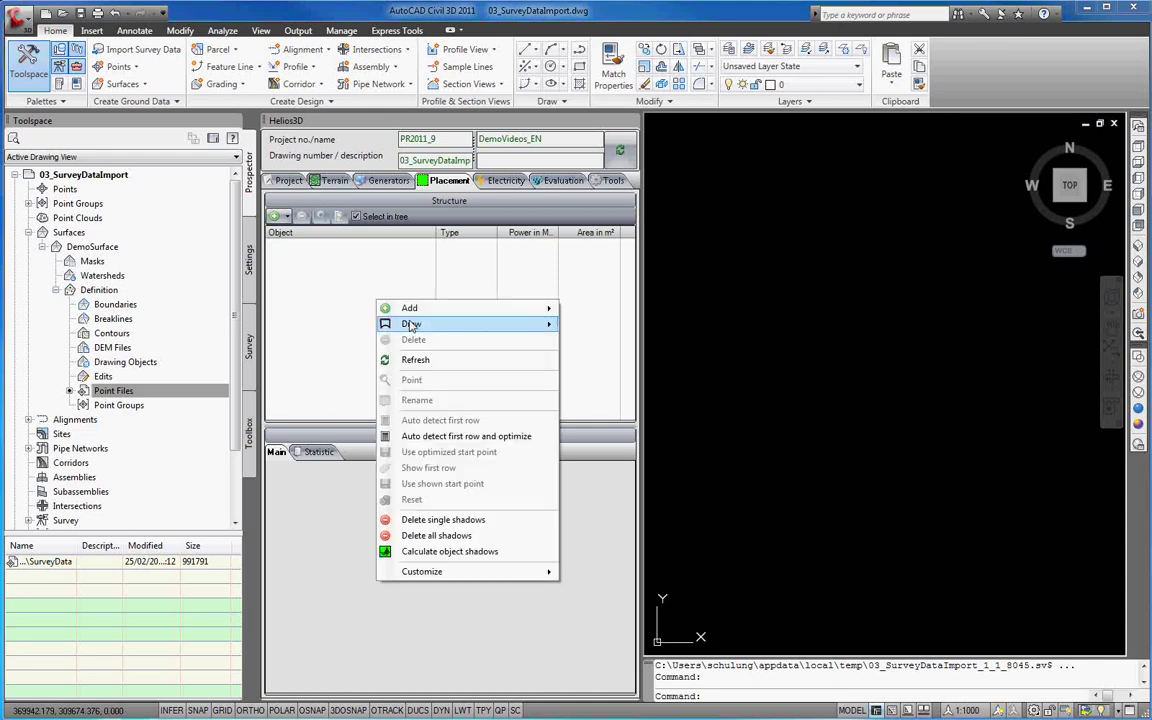
click(413, 362)
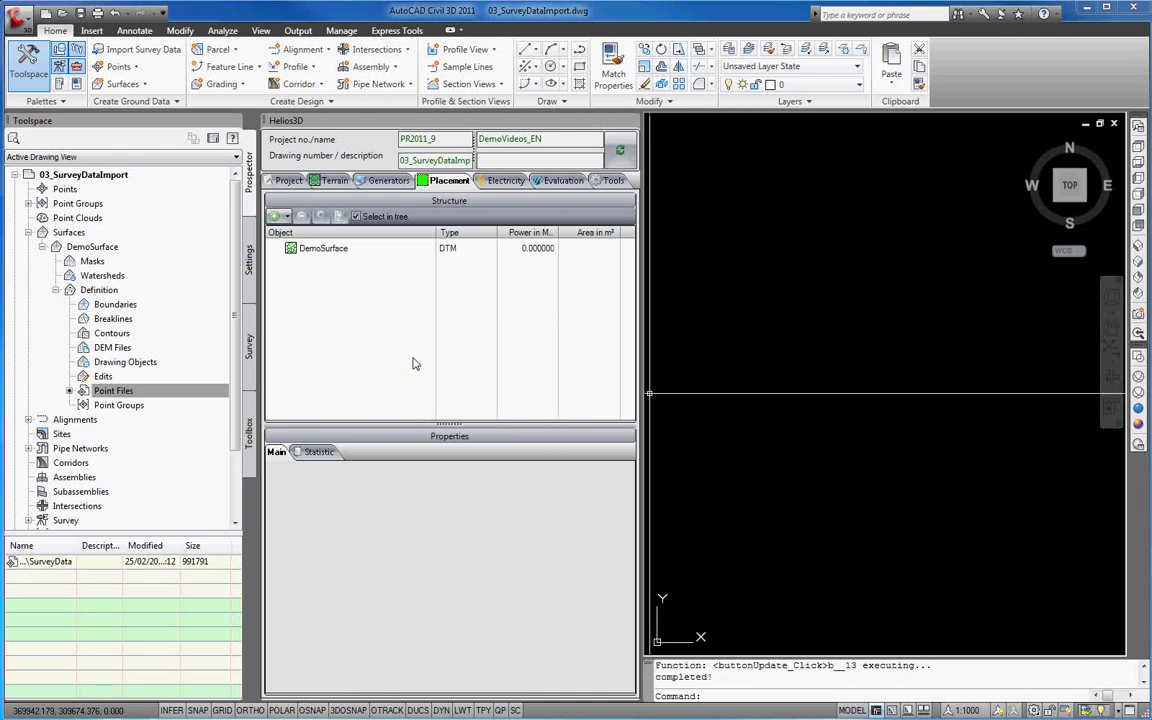
click(330, 249)
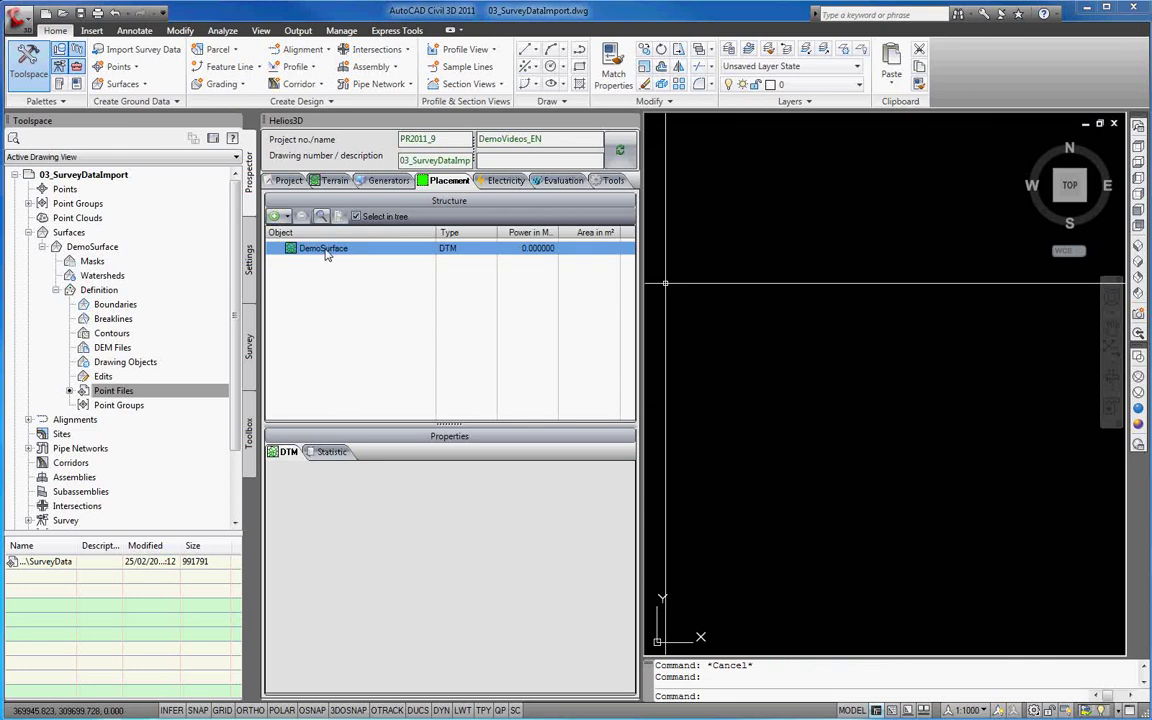
double_click(326, 250)
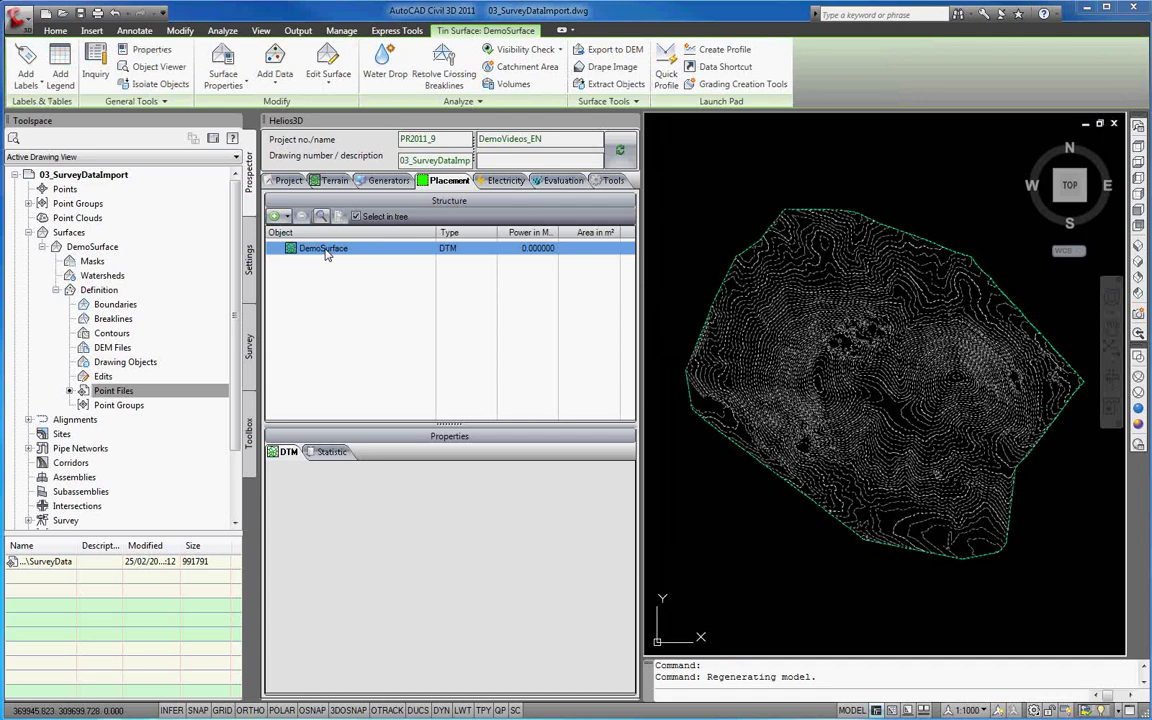